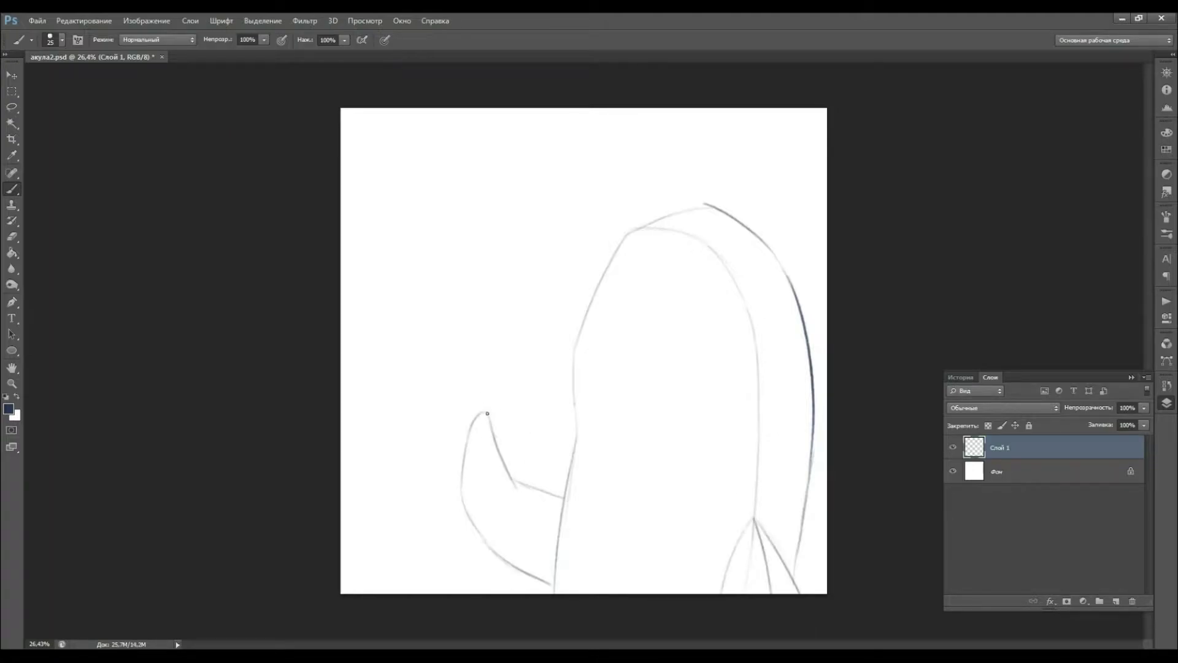
Erase stray sketch lines, then sketch a guide line down the shark's head.
{"action": "key", "text": "e"}
{"action": "key", "text": "b"}
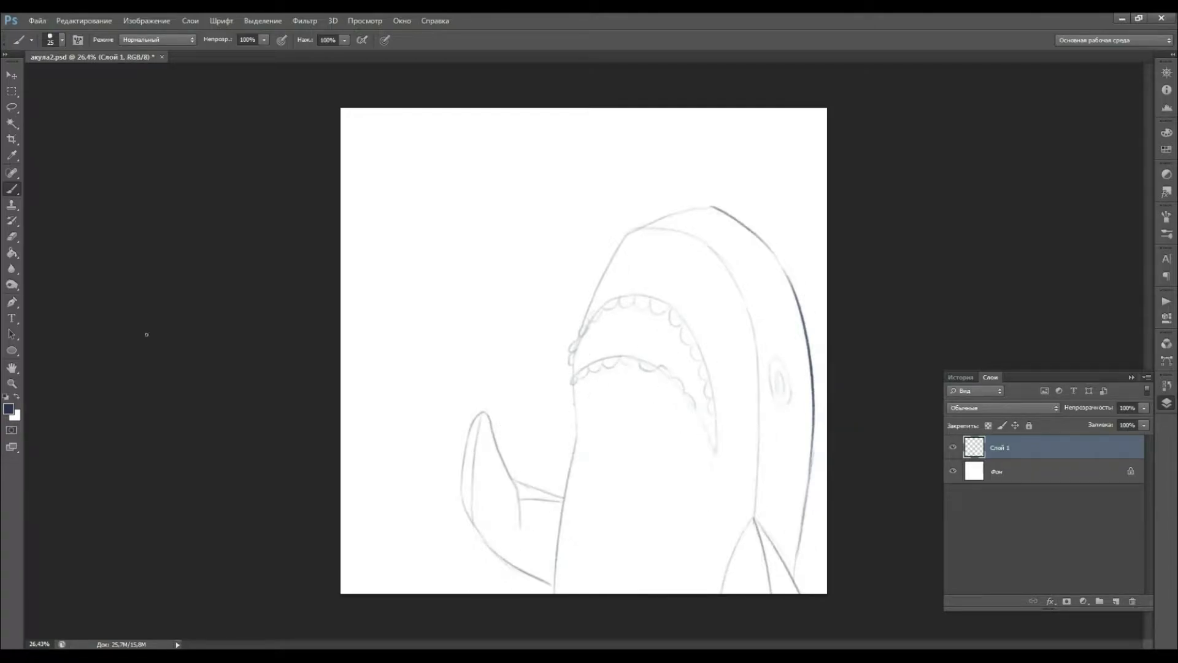
{"action": "left_click_drag", "start_coordinate": [706, 211], "coordinate": [641, 291]}
Extend the head guide line to the canvas bottom and enlarge the sketch, shifting it up-left.
{"action": "left_click_drag", "start_coordinate": [615, 462], "coordinate": [598, 592]}
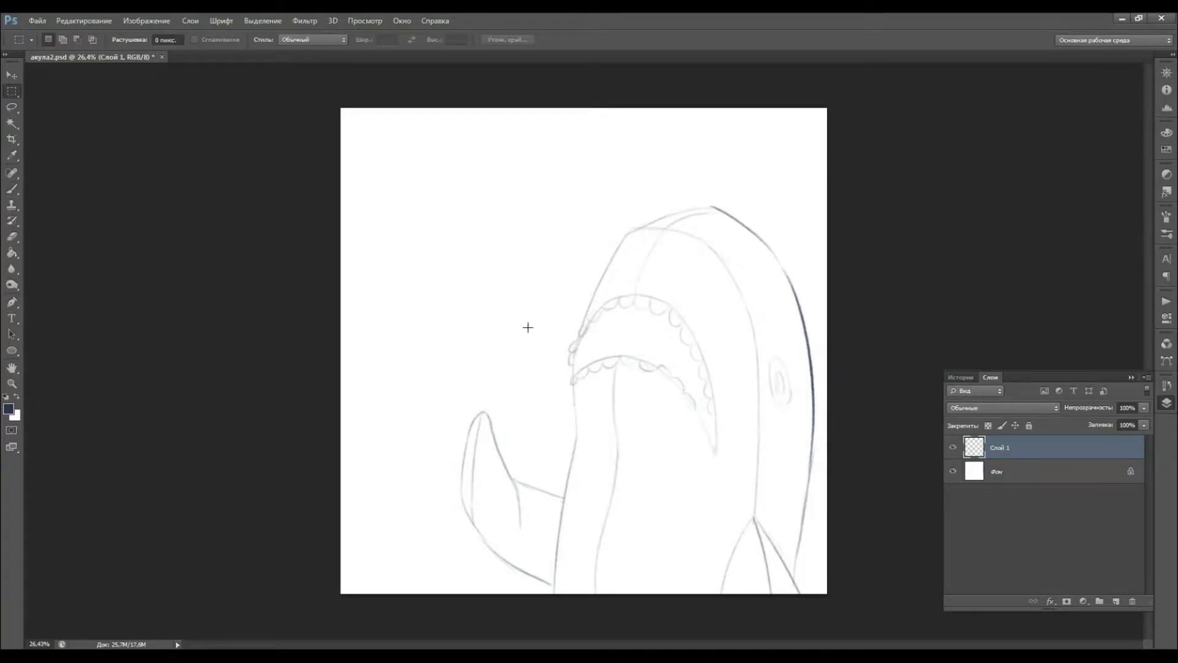
{"action": "key", "text": "ctrl+t"}
{"action": "left_click_drag", "start_coordinate": [462, 206], "coordinate": [447, 184]}
{"action": "key", "text": "Return"}
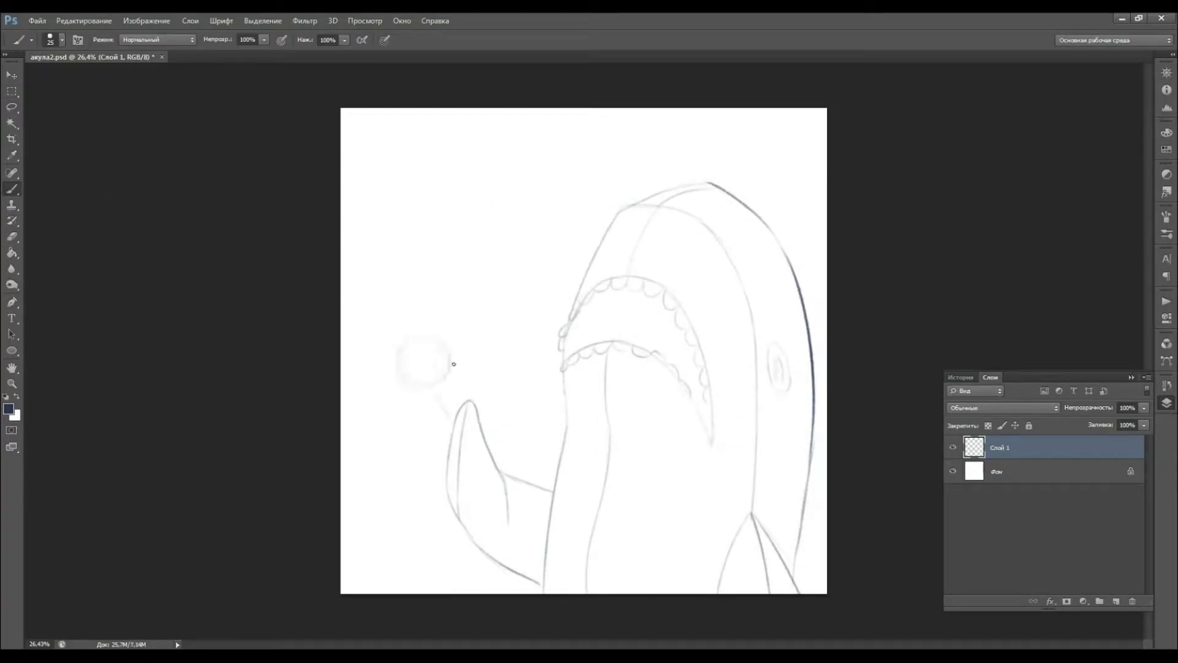
Rough in the gingerbread man's round head, arms and body, then zoom in on it.
{"action": "left_click_drag", "start_coordinate": [504, 420], "coordinate": [521, 465]}
{"action": "left_click_drag", "start_coordinate": [439, 398], "coordinate": [410, 442]}
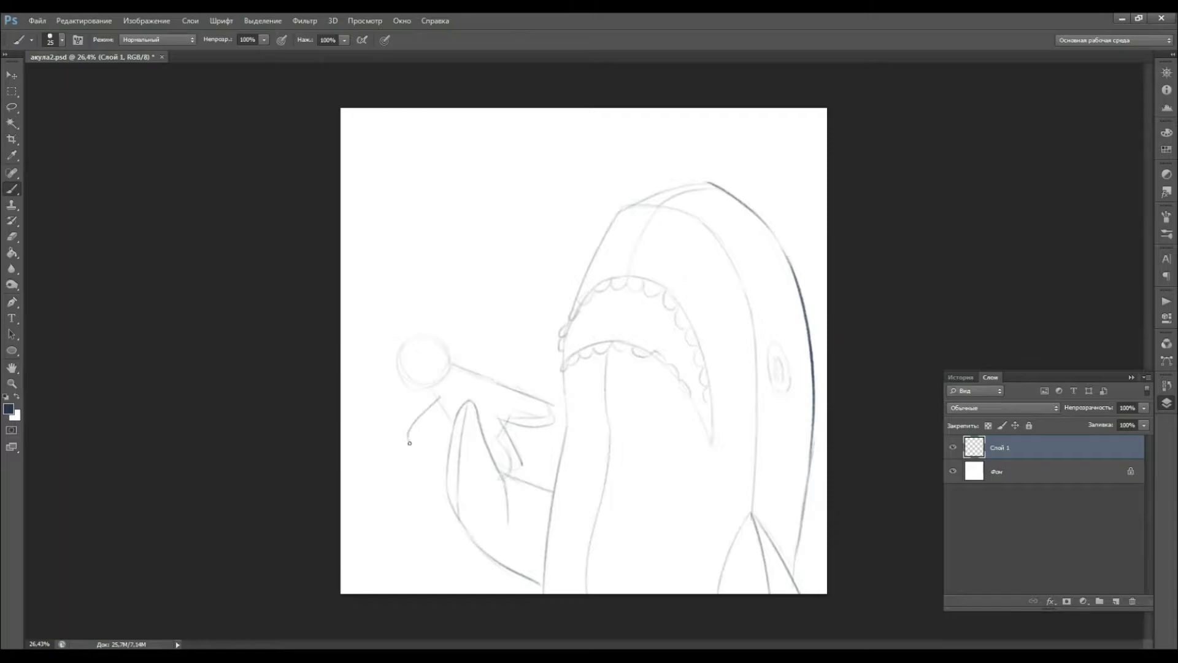
{"action": "key", "text": "z"}
{"action": "left_click_drag", "start_coordinate": [419, 377], "coordinate": [725, 634]}
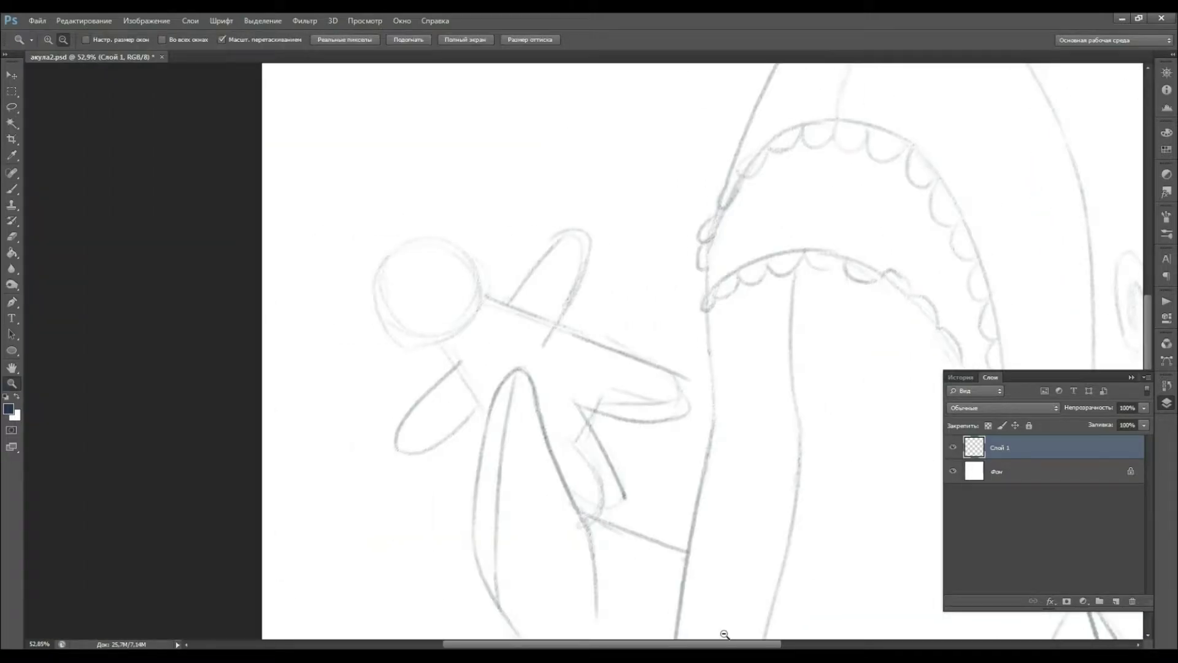
Ink the gingerbread man's head edge and upper arm, erasing faint lines in the lower arm.
{"action": "key", "text": "b"}
{"action": "left_click_drag", "start_coordinate": [382, 255], "coordinate": [375, 313]}
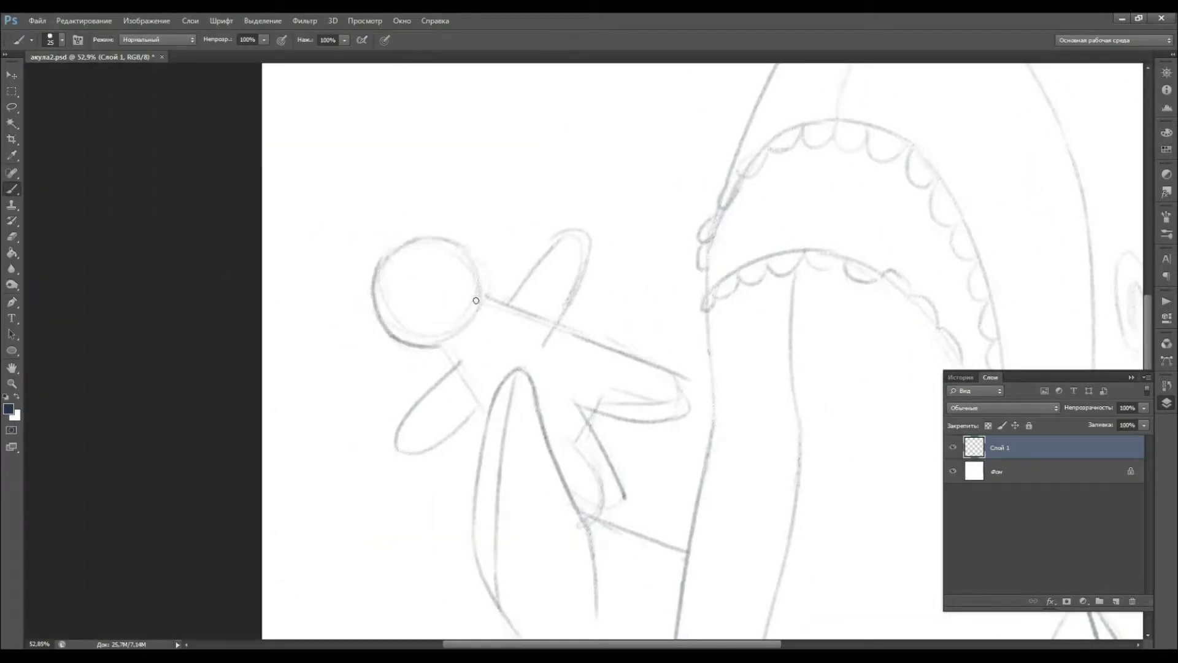
{"action": "key", "text": "e"}
{"action": "mouse_move", "coordinate": [419, 451]}
{"action": "left_mouse_down"}
{"action": "mouse_move", "coordinate": [481, 402]}
{"action": "mouse_move", "coordinate": [450, 419]}
{"action": "left_mouse_up"}
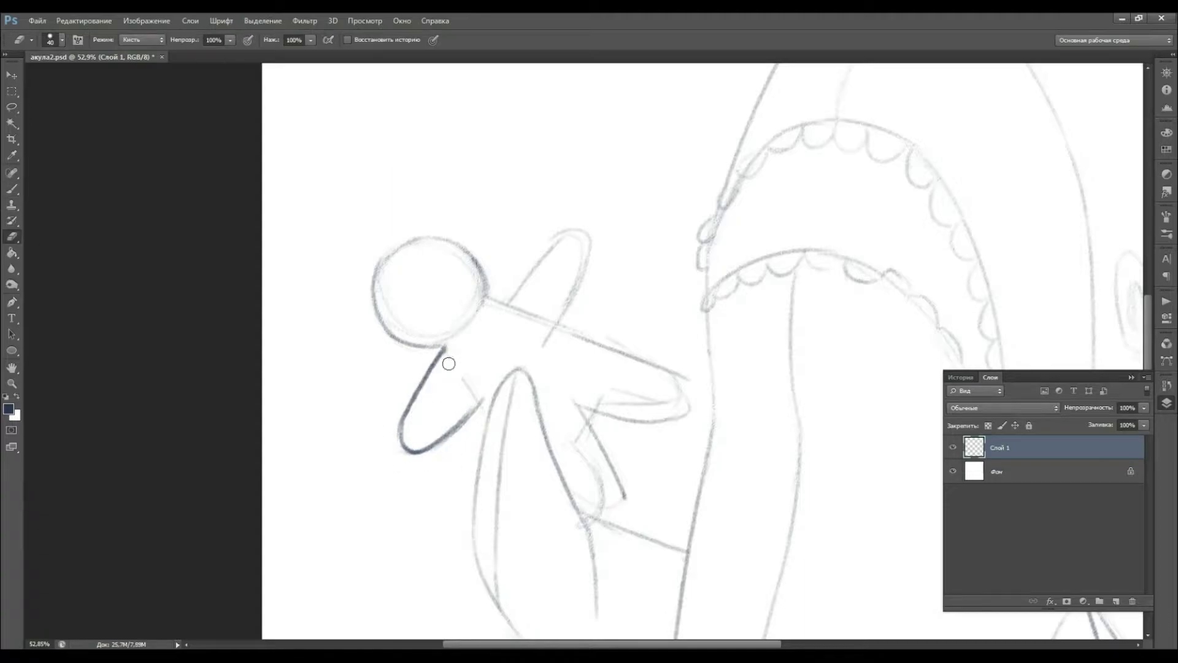
{"action": "key", "text": "b"}
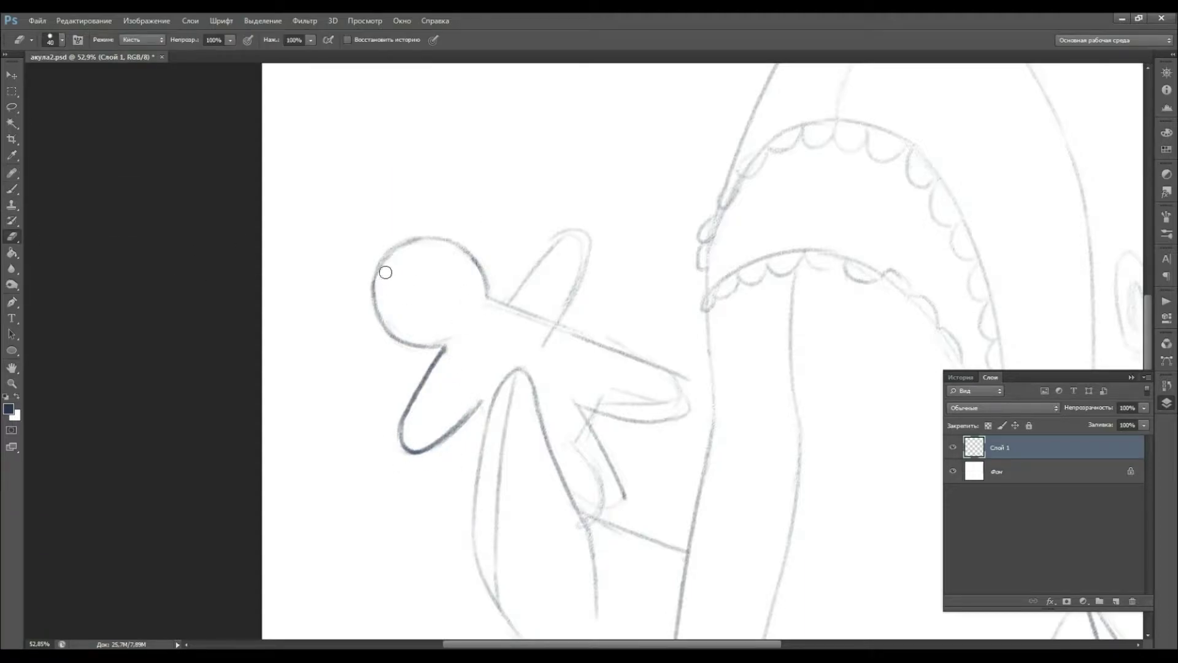
{"action": "mouse_move", "coordinate": [491, 295]}
{"action": "left_mouse_down"}
{"action": "mouse_move", "coordinate": [516, 262]}
{"action": "mouse_move", "coordinate": [581, 254]}
{"action": "left_mouse_up"}
Ink the right arm's outline and clean leftover sketch lines inside both arms.
{"action": "key", "text": "e"}
{"action": "key", "text": "b"}
{"action": "left_click_drag", "start_coordinate": [551, 324], "coordinate": [681, 378]}
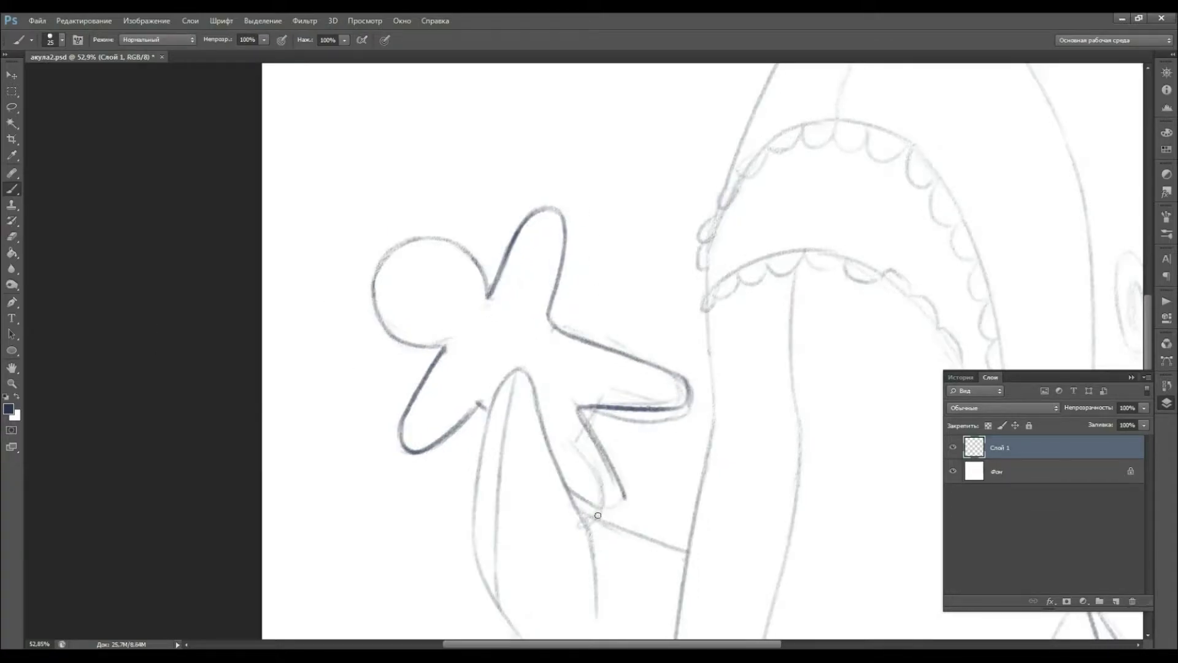
{"action": "key", "text": "e"}
{"action": "left_click_drag", "start_coordinate": [604, 484], "coordinate": [581, 427]}
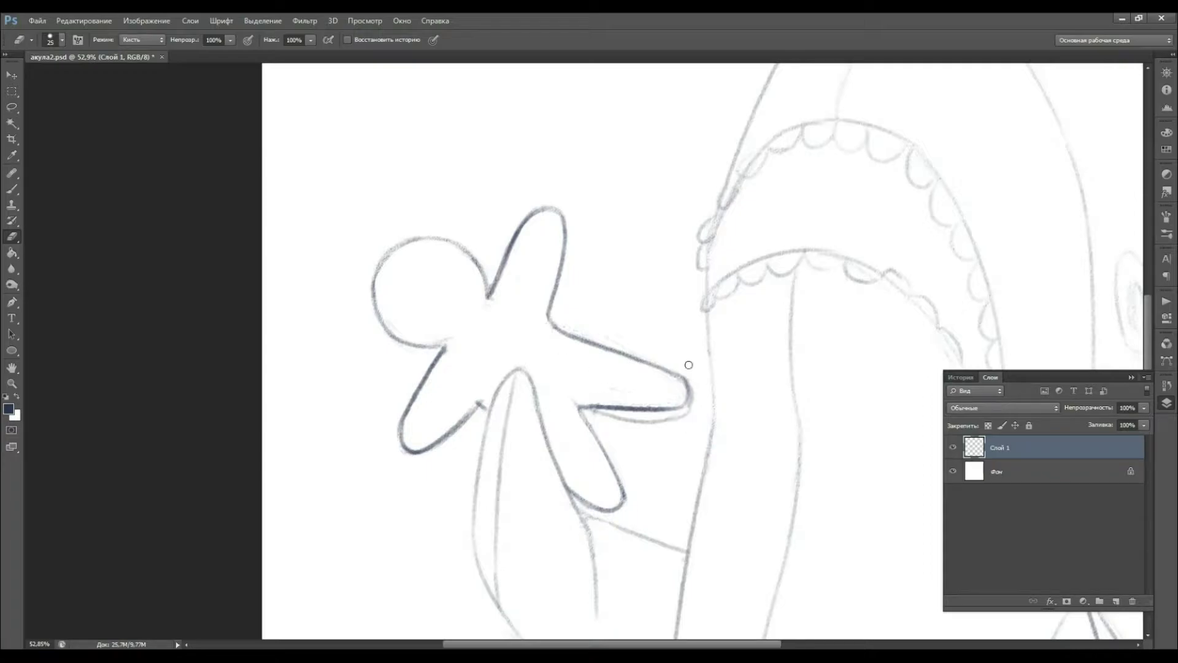
{"action": "left_click_drag", "start_coordinate": [649, 403], "coordinate": [590, 409]}
{"action": "key", "text": "b"}
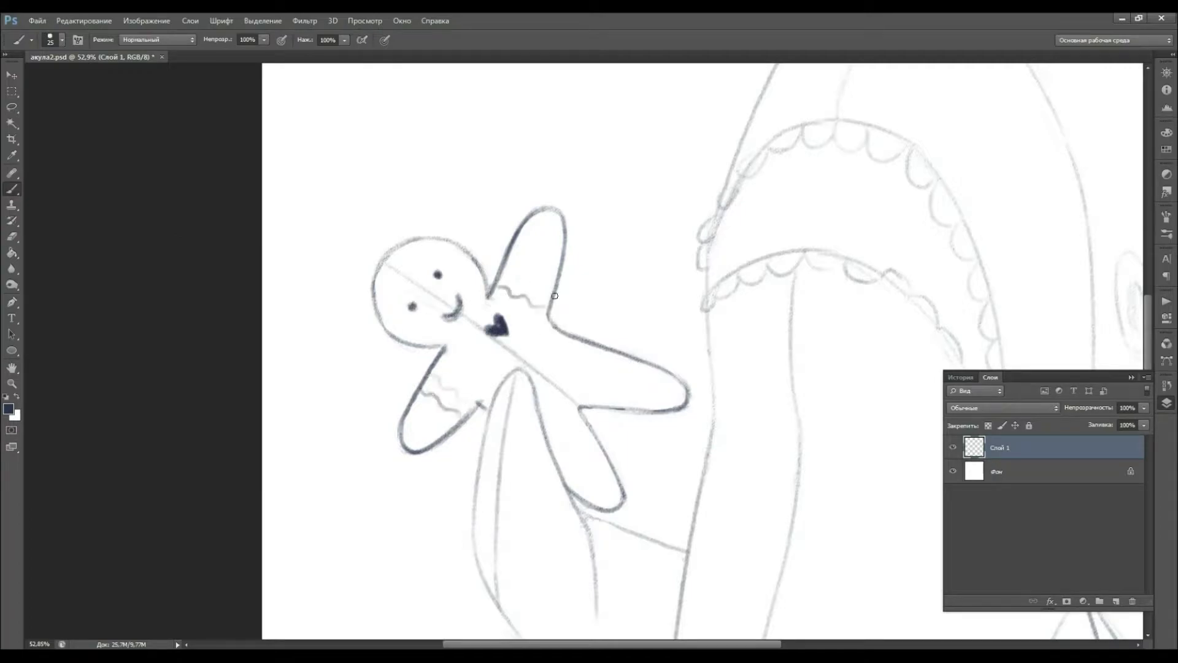
{"action": "scroll", "coordinate": [526, 360], "scroll_direction": "down", "scroll_amount": 2}
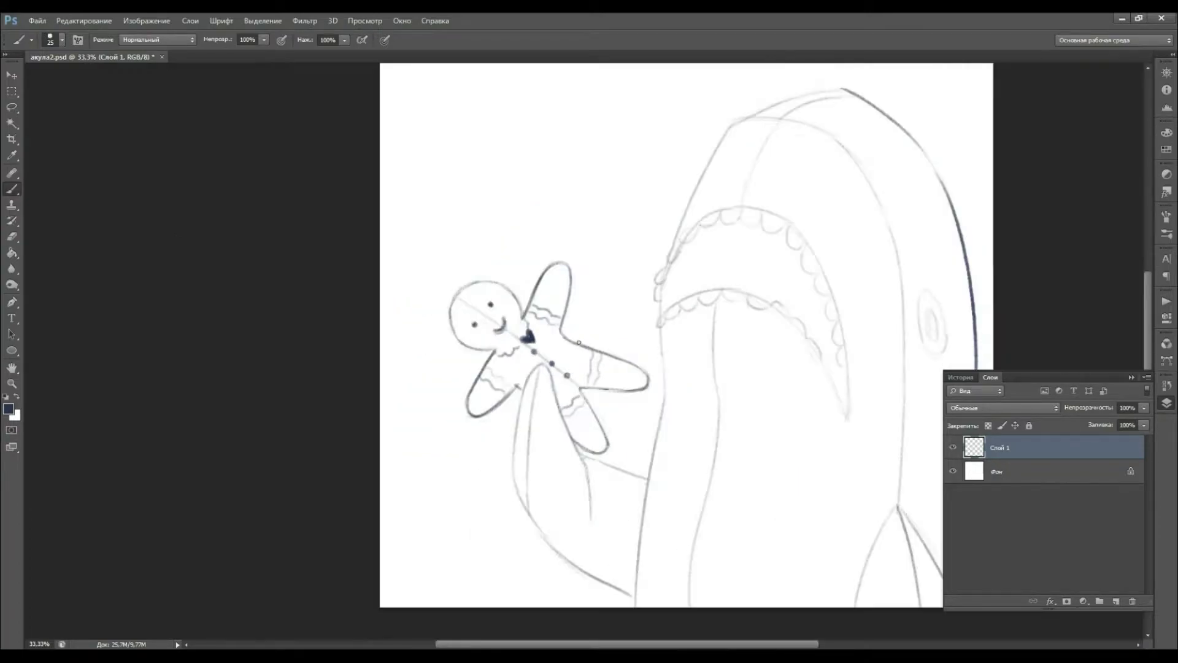
{"action": "scroll", "coordinate": [525, 360], "scroll_direction": "up", "scroll_amount": 2}
Erase a small patch near the mouth and check the selected smile's context options.
{"action": "key", "text": "e"}
{"action": "left_click_drag", "start_coordinate": [458, 324], "coordinate": [469, 308]}
{"action": "right_click", "coordinate": [462, 580]}
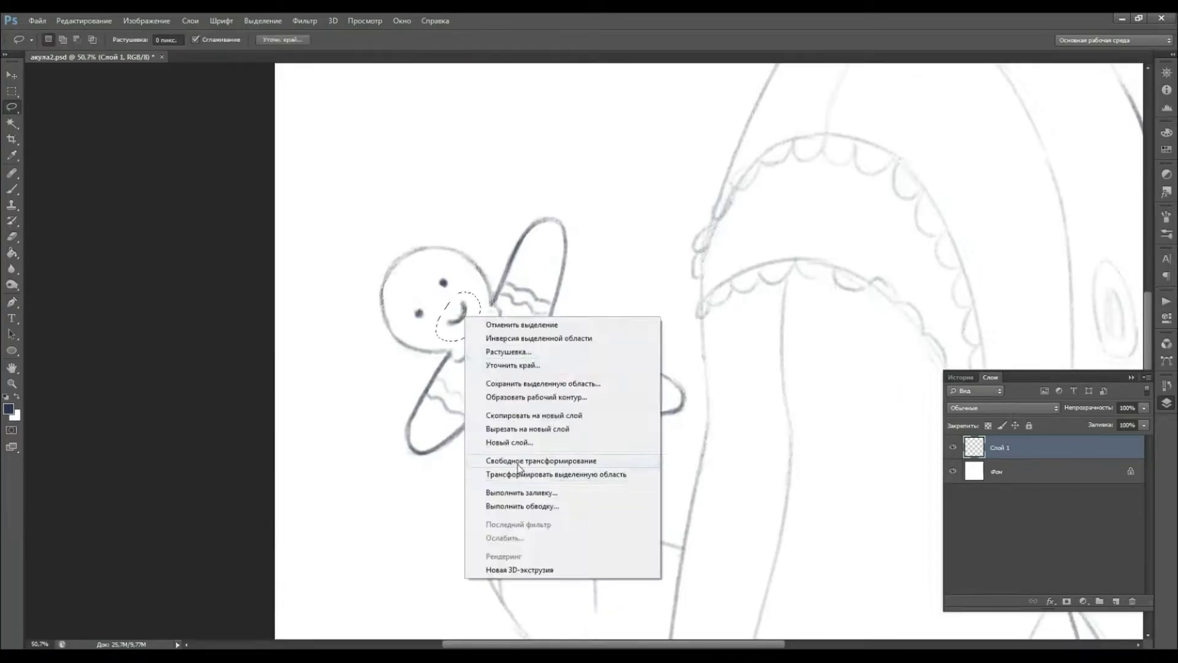
{"action": "key", "text": "Escape"}
{"action": "scroll", "coordinate": [624, 345], "scroll_direction": "up", "scroll_amount": 3}
{"action": "scroll", "coordinate": [432, 258], "scroll_direction": "down", "scroll_amount": 10}
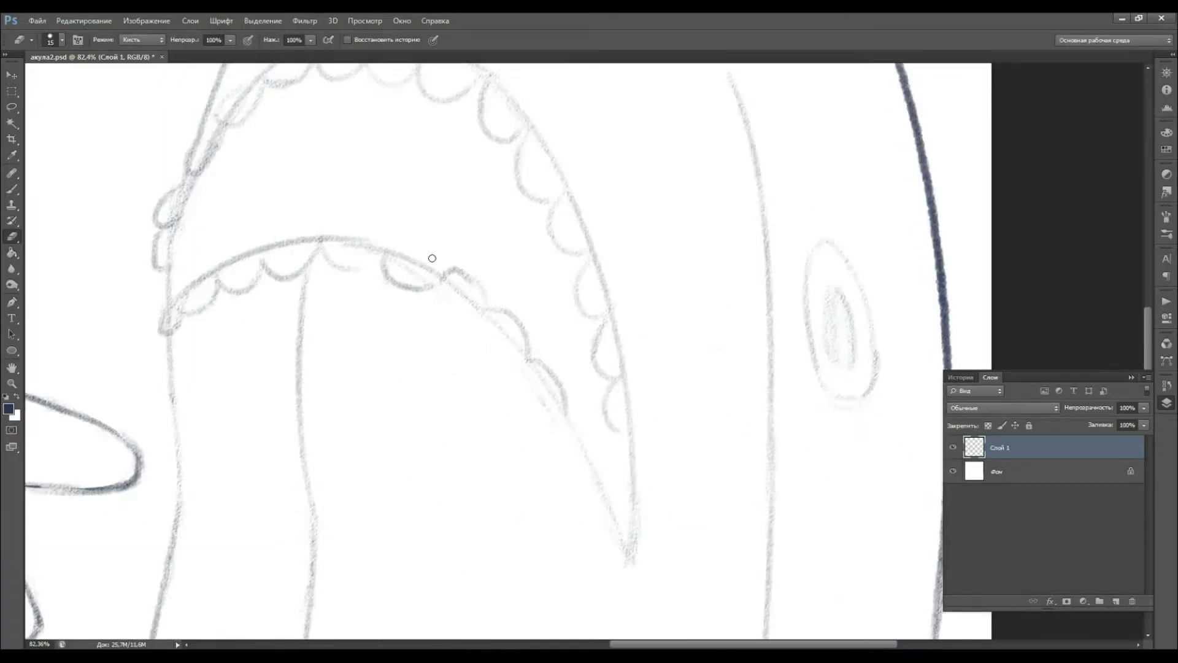
{"action": "scroll", "coordinate": [568, 203], "scroll_direction": "up", "scroll_amount": 2}
Darken an upper-jaw tooth and the left body line, then set the eraser to size 15.
{"action": "key", "text": "b"}
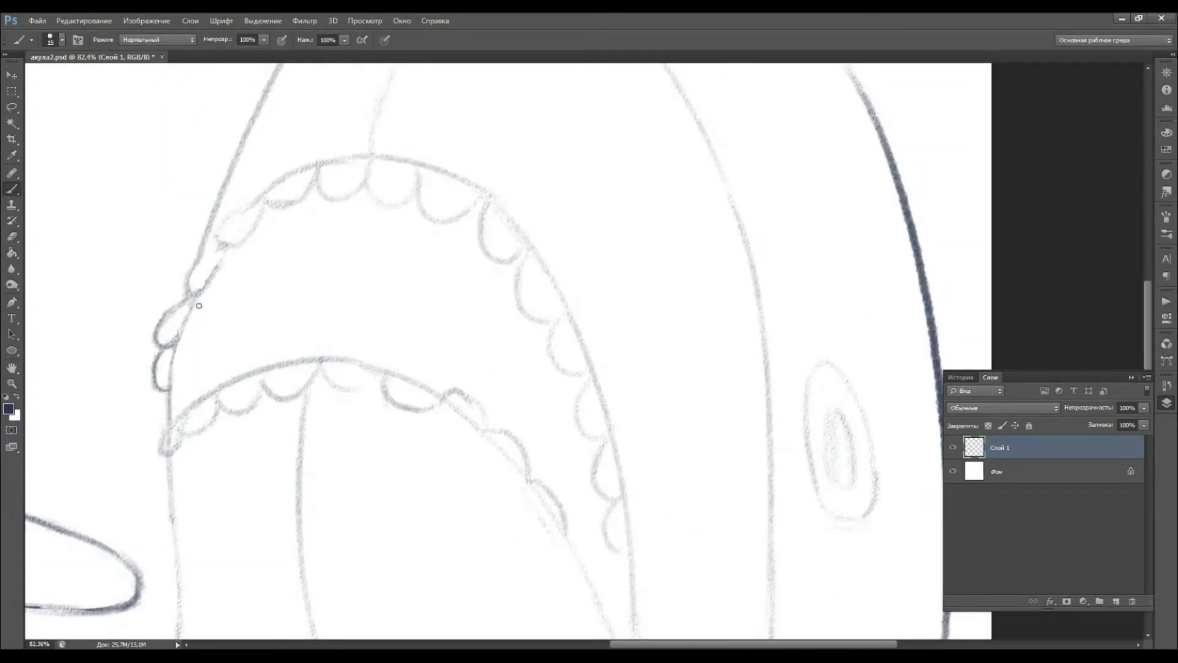
{"action": "left_click_drag", "start_coordinate": [395, 205], "coordinate": [423, 170]}
{"action": "key", "text": "ctrl+minus"}
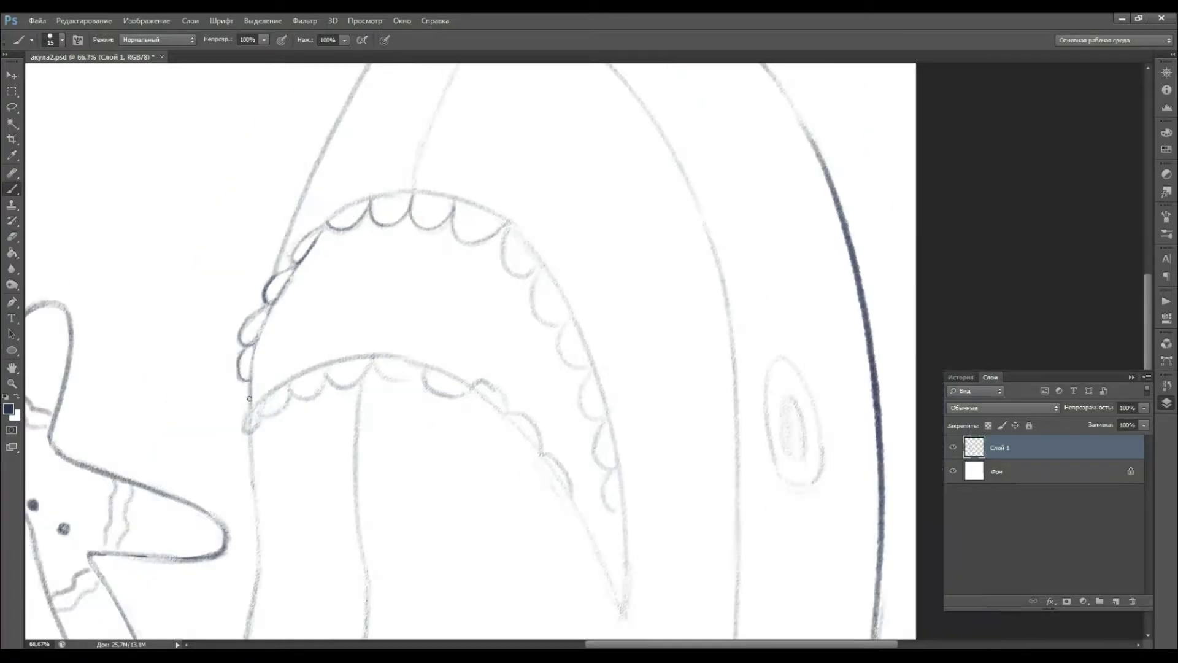
{"action": "left_click_drag", "start_coordinate": [250, 433], "coordinate": [252, 572]}
{"action": "scroll", "coordinate": [637, 442], "scroll_direction": "down", "scroll_amount": 2}
{"action": "key", "text": "e"}
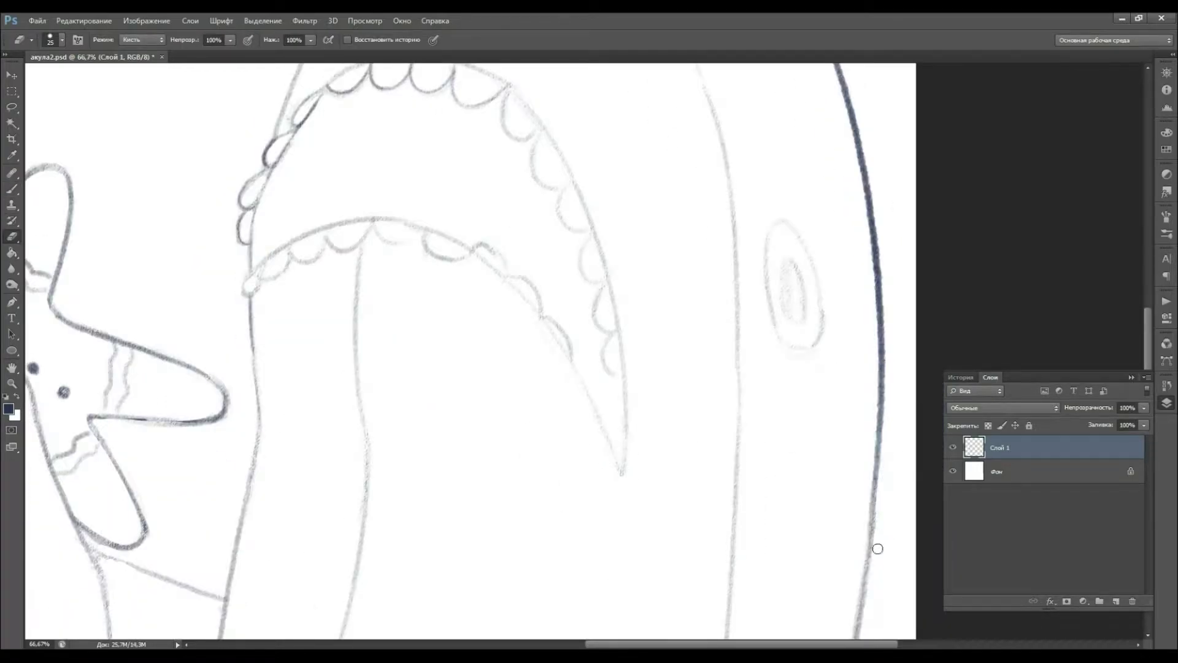
{"action": "scroll", "coordinate": [877, 548], "scroll_direction": "down", "scroll_amount": 5}
{"action": "key", "text": "bracketleft"}
{"action": "key", "text": "bracketleft"}
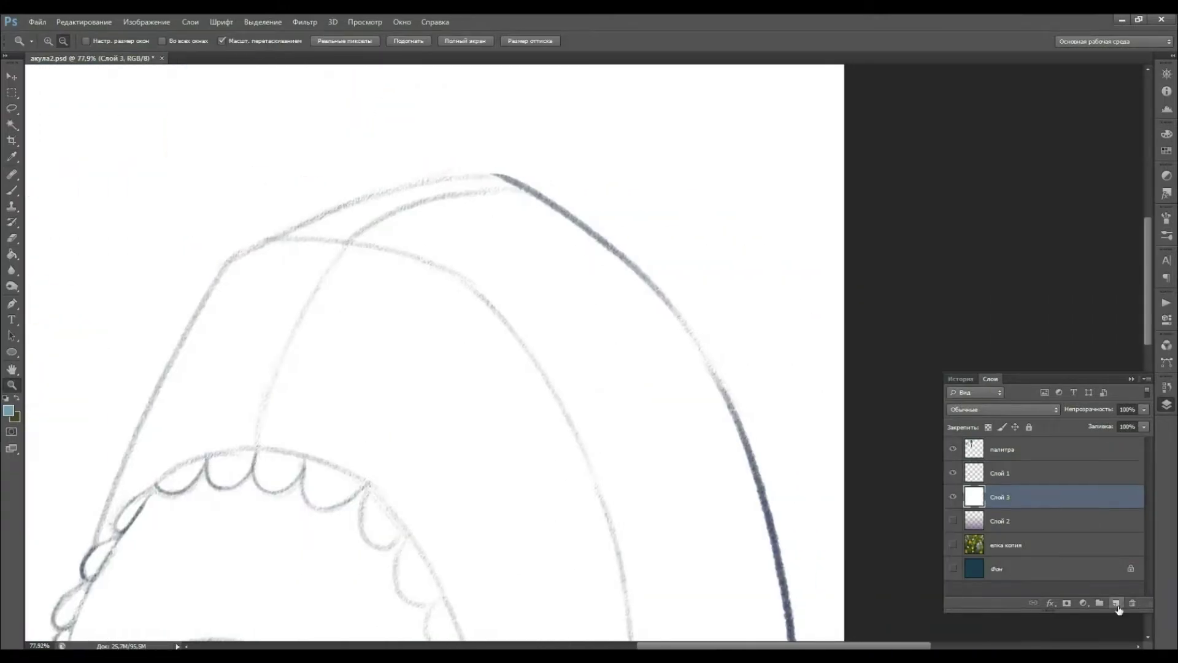
Trace both shark head outlines in blue and lay blue strokes down the back.
{"action": "mouse_move", "coordinate": [287, 237]}
{"action": "left_mouse_down"}
{"action": "mouse_move", "coordinate": [494, 175]}
{"action": "mouse_move", "coordinate": [488, 278]}
{"action": "mouse_move", "coordinate": [641, 632]}
{"action": "left_mouse_up"}
{"action": "left_click_drag", "start_coordinate": [491, 176], "coordinate": [595, 242]}
{"action": "left_click", "coordinate": [1167, 404]}
{"action": "left_click_drag", "start_coordinate": [491, 178], "coordinate": [763, 521]}
{"action": "scroll", "coordinate": [763, 298], "scroll_direction": "down", "scroll_amount": 3}
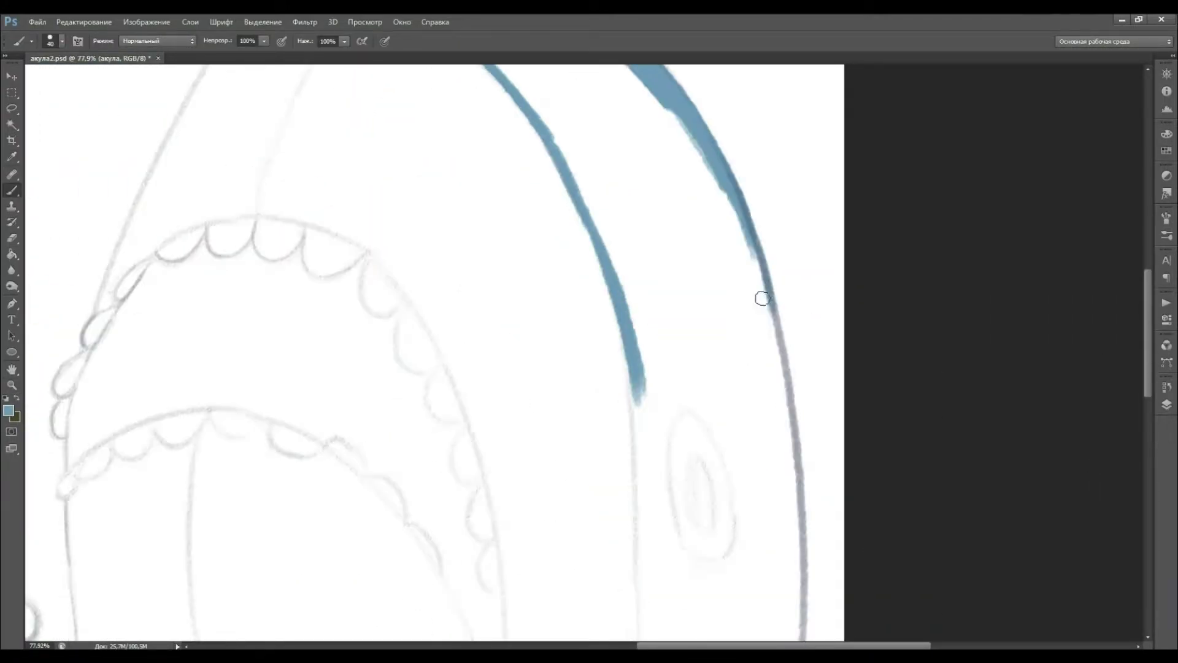
{"action": "left_click_drag", "start_coordinate": [762, 297], "coordinate": [798, 604]}
{"action": "scroll", "coordinate": [675, 430], "scroll_direction": "down", "scroll_amount": 3}
{"action": "left_click_drag", "start_coordinate": [632, 160], "coordinate": [632, 614]}
{"action": "scroll", "coordinate": [632, 614], "scroll_direction": "down", "scroll_amount": 5}
{"action": "left_click_drag", "start_coordinate": [641, 227], "coordinate": [619, 399]}
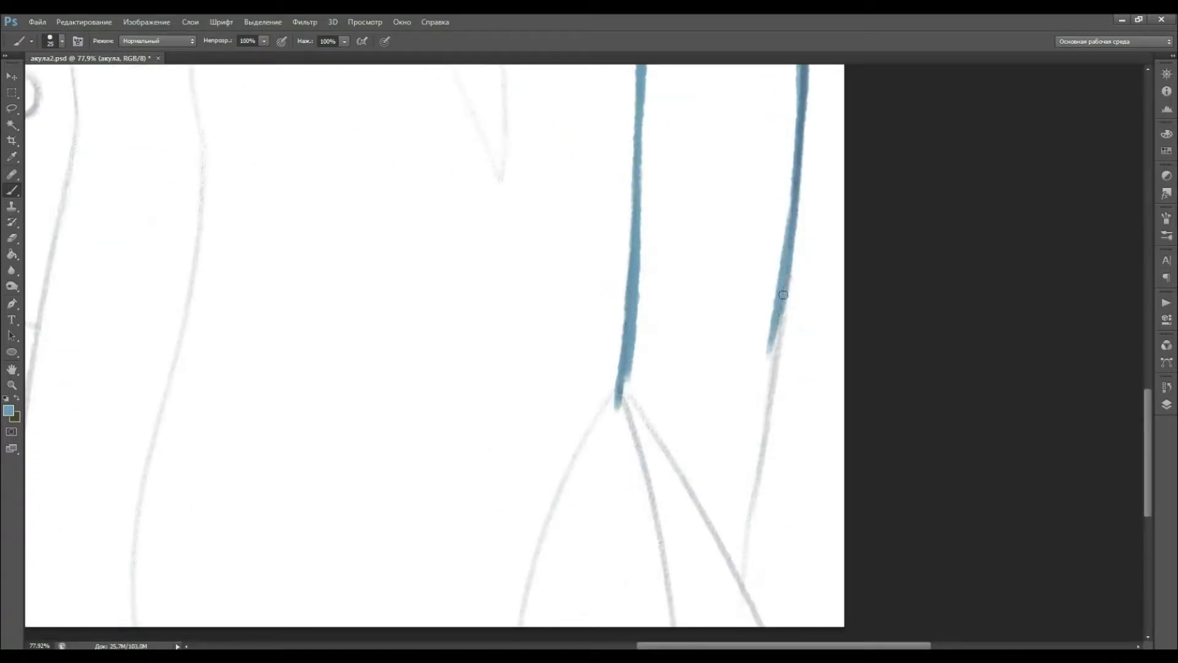
{"action": "left_click_drag", "start_coordinate": [795, 208], "coordinate": [740, 592]}
With a larger brush, fill the shark's back and body solid blue.
{"action": "key", "text": "bracketright"}
{"action": "key", "text": "bracketright"}
{"action": "mouse_move", "coordinate": [618, 393]}
{"action": "left_mouse_down"}
{"action": "mouse_move", "coordinate": [534, 610]}
{"action": "mouse_move", "coordinate": [706, 491]}
{"action": "left_mouse_up"}
{"action": "key", "text": "bracketright"}
{"action": "key", "text": "bracketright"}
{"action": "key", "text": "bracketright"}
{"action": "scroll", "coordinate": [675, 491], "scroll_direction": "up", "scroll_amount": 5}
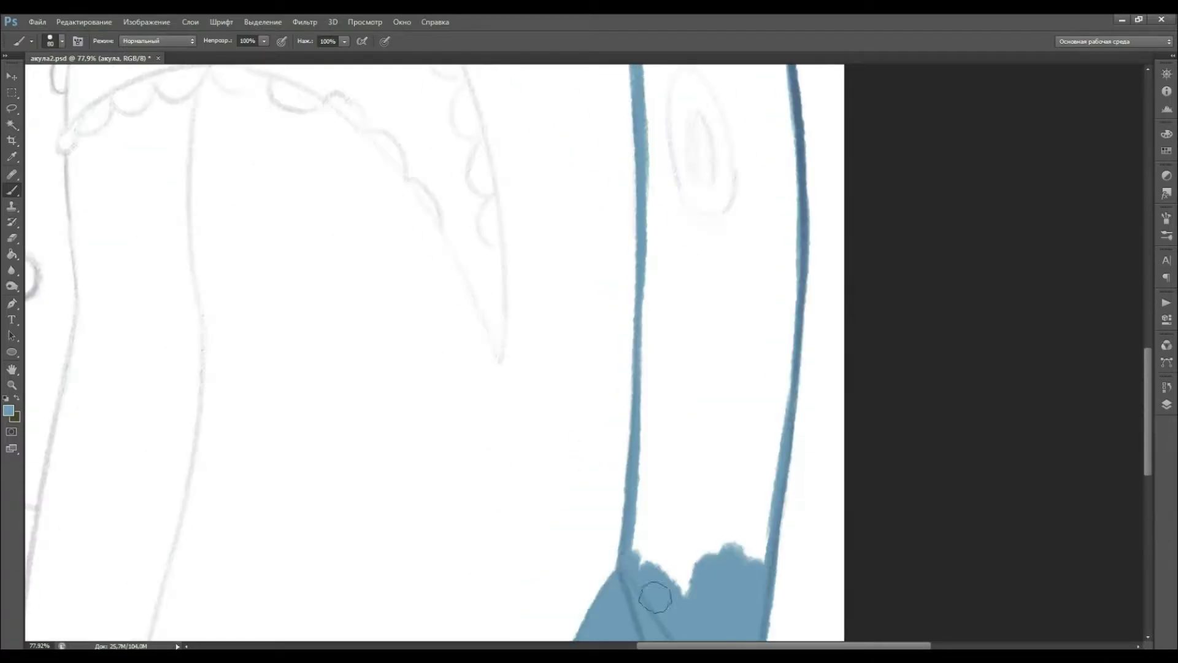
{"action": "left_click_drag", "start_coordinate": [779, 288], "coordinate": [761, 466]}
{"action": "left_click_drag", "start_coordinate": [657, 270], "coordinate": [674, 423]}
{"action": "scroll", "coordinate": [674, 422], "scroll_direction": "up", "scroll_amount": 3}
{"action": "left_click_drag", "start_coordinate": [780, 245], "coordinate": [783, 387]}
{"action": "scroll", "coordinate": [675, 307], "scroll_direction": "up", "scroll_amount": 5}
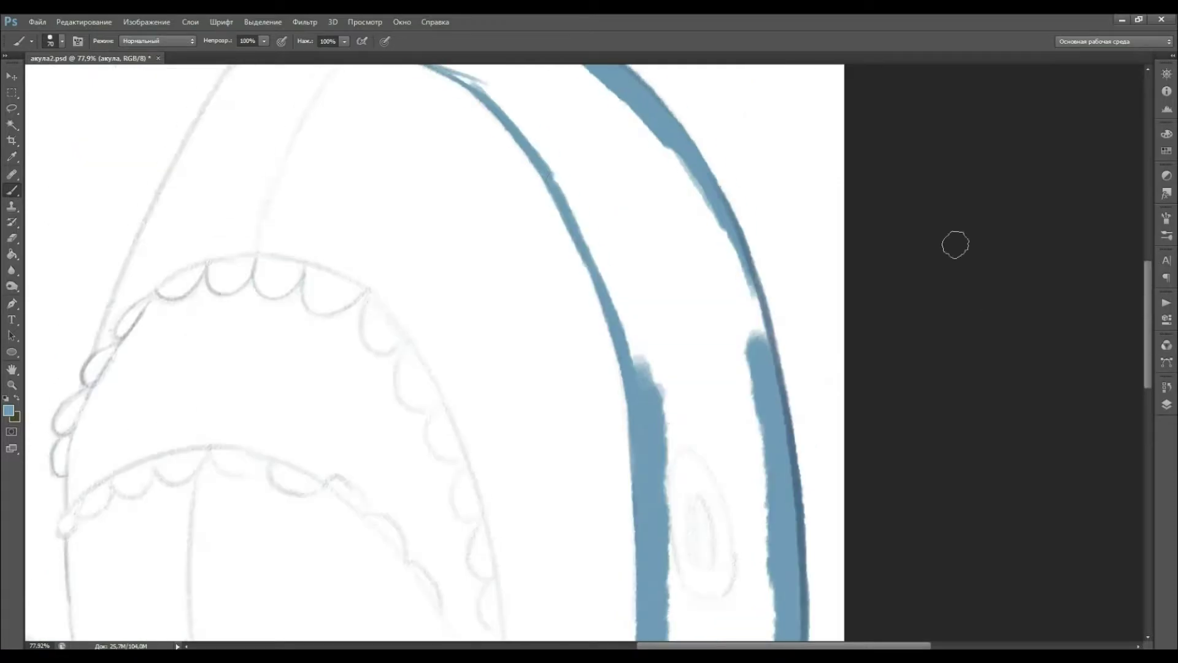
{"action": "left_click_drag", "start_coordinate": [638, 122], "coordinate": [614, 380]}
{"action": "left_click_drag", "start_coordinate": [491, 80], "coordinate": [614, 270]}
{"action": "scroll", "coordinate": [297, 246], "scroll_direction": "up", "scroll_amount": 3}
Fill the band between the head outlines with blue using a size-50 brush.
{"action": "mouse_move", "coordinate": [296, 246]}
{"action": "left_mouse_down"}
{"action": "mouse_move", "coordinate": [356, 255]}
{"action": "mouse_move", "coordinate": [479, 209]}
{"action": "left_mouse_up"}
{"action": "key", "text": "bracketright"}
{"action": "key", "text": "bracketright"}
{"action": "key", "text": "bracketright"}
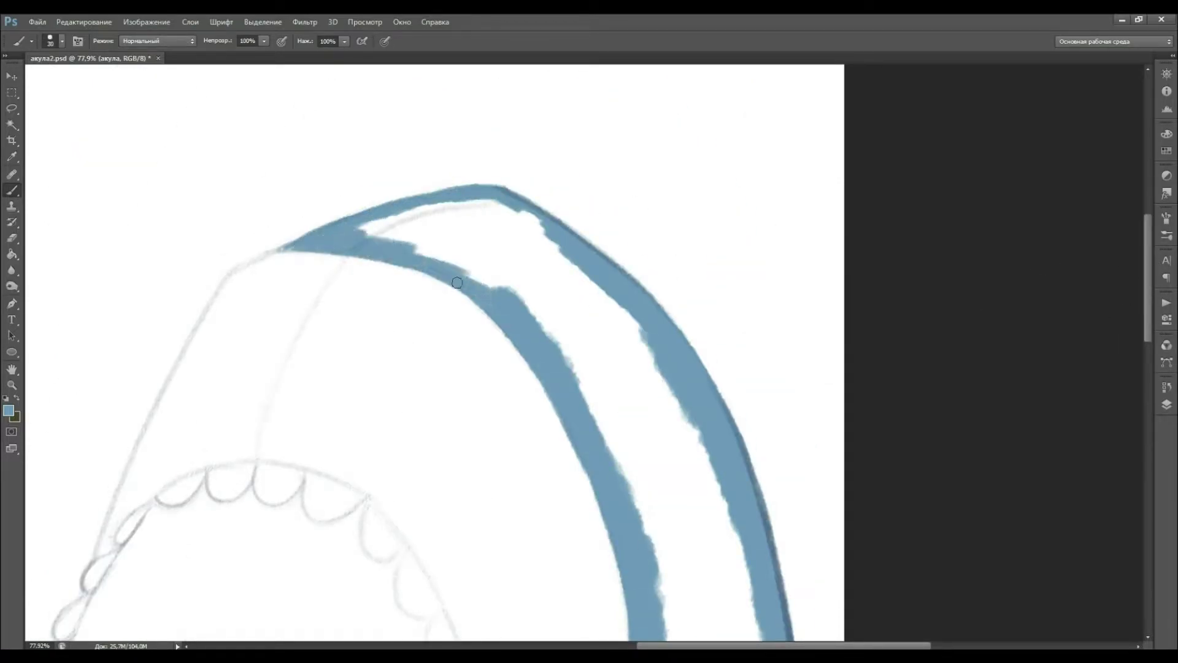
{"action": "mouse_move", "coordinate": [380, 233]}
{"action": "left_mouse_down"}
{"action": "mouse_move", "coordinate": [460, 244]}
{"action": "mouse_move", "coordinate": [612, 411]}
{"action": "mouse_move", "coordinate": [620, 319]}
{"action": "left_mouse_up"}
{"action": "scroll", "coordinate": [620, 319], "scroll_direction": "down", "scroll_amount": 5}
{"action": "left_click_drag", "start_coordinate": [611, 162], "coordinate": [763, 540]}
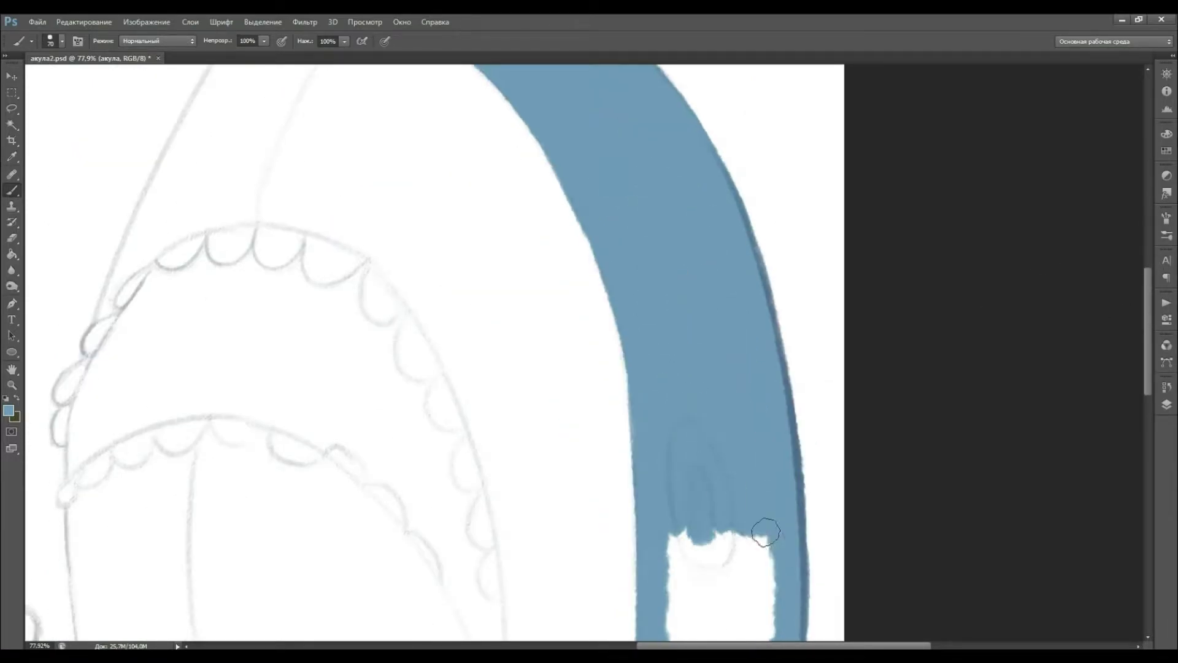
{"action": "scroll", "coordinate": [762, 539], "scroll_direction": "down", "scroll_amount": 5}
{"action": "left_click_drag", "start_coordinate": [737, 316], "coordinate": [730, 429]}
Try a gradient over the shark layer, undo it, and zoom toward the gingerbread man.
{"action": "key", "text": "ctrl+minus"}
{"action": "key", "text": "ctrl+minus"}
{"action": "key", "text": "ctrl+minus"}
{"action": "key", "text": "g"}
{"action": "left_click_drag", "start_coordinate": [583, 246], "coordinate": [583, 583]}
{"action": "key", "text": "ctrl+z"}
{"action": "key", "text": "F7"}
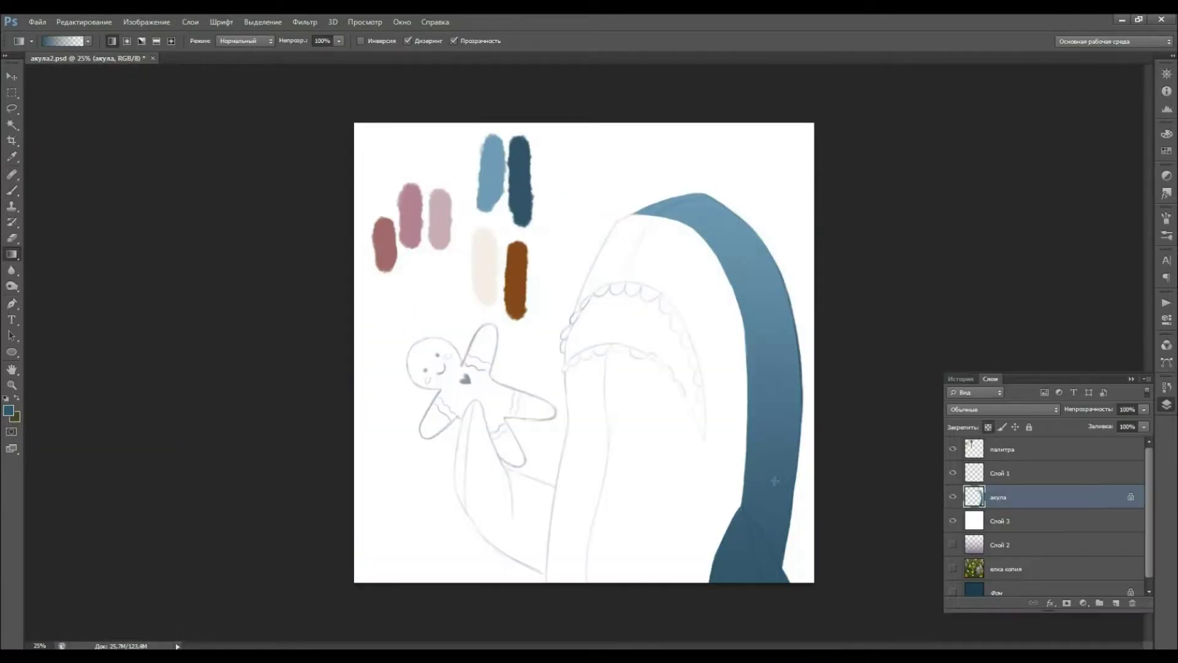
{"action": "key", "text": "z"}
{"action": "scroll", "coordinate": [433, 482], "scroll_direction": "up", "scroll_amount": 3}
{"action": "key", "text": "F7"}
{"action": "key", "text": "b"}
Outline the shark's fin beside the gingerbread man in blue.
{"action": "left_click_drag", "start_coordinate": [464, 212], "coordinate": [623, 423]}
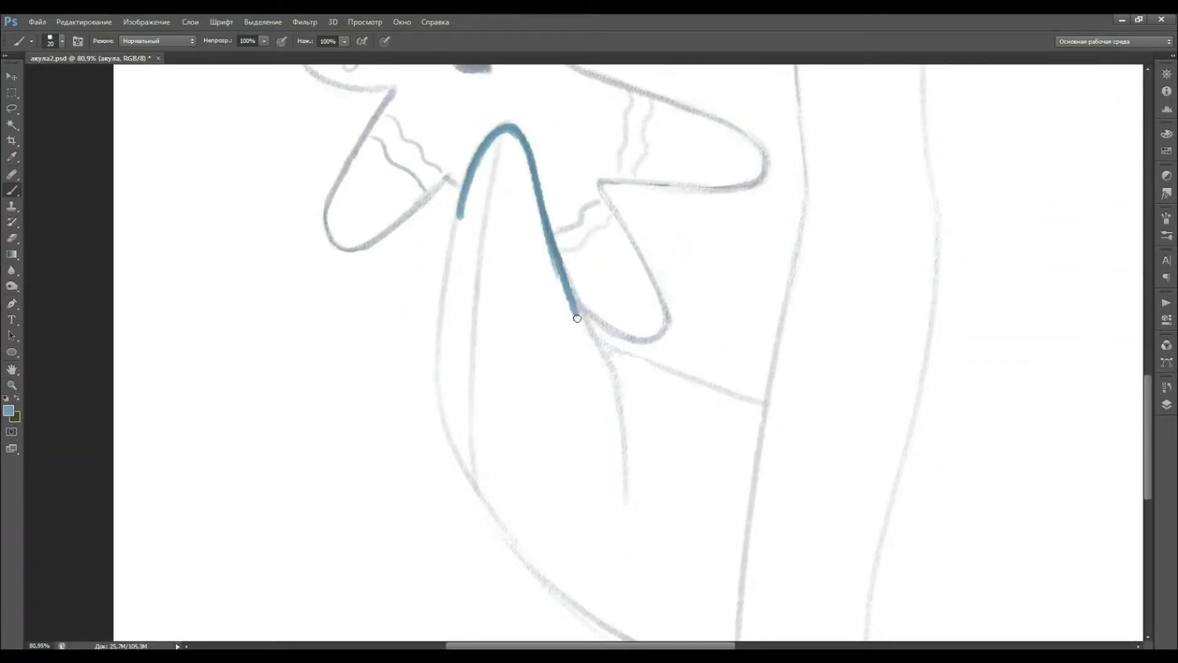
{"action": "left_click_drag", "start_coordinate": [466, 203], "coordinate": [519, 544]}
{"action": "left_click_drag", "start_coordinate": [458, 453], "coordinate": [570, 604]}
{"action": "mouse_move", "coordinate": [611, 348]}
{"action": "left_mouse_down"}
{"action": "mouse_move", "coordinate": [724, 399]}
{"action": "mouse_move", "coordinate": [767, 406]}
{"action": "left_mouse_up"}
{"action": "scroll", "coordinate": [679, 231], "scroll_direction": "down", "scroll_amount": 3}
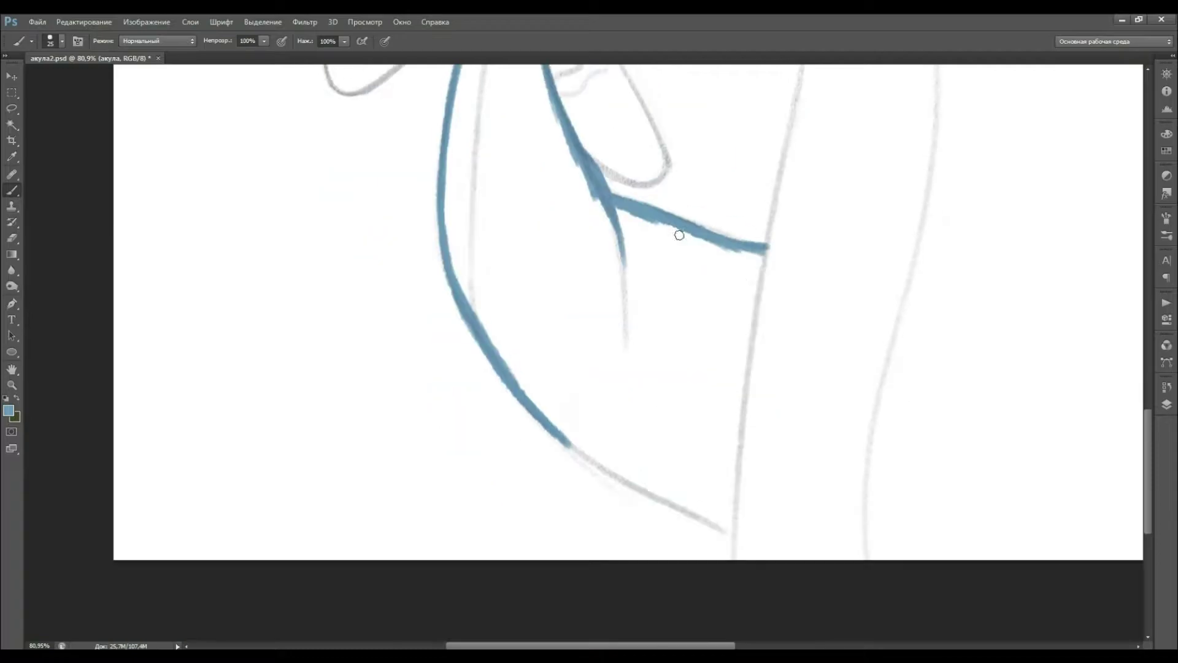
{"action": "left_click_drag", "start_coordinate": [767, 246], "coordinate": [731, 534]}
{"action": "left_click_drag", "start_coordinate": [563, 429], "coordinate": [733, 534]}
Fill the fin's interior solid blue with an enlarged brush.
{"action": "key", "text": "bracketright"}
{"action": "key", "text": "bracketright"}
{"action": "key", "text": "bracketright"}
{"action": "mouse_move", "coordinate": [629, 156]}
{"action": "left_mouse_down"}
{"action": "mouse_move", "coordinate": [653, 239]}
{"action": "mouse_move", "coordinate": [605, 232]}
{"action": "mouse_move", "coordinate": [583, 258]}
{"action": "left_mouse_up"}
{"action": "scroll", "coordinate": [583, 258], "scroll_direction": "up", "scroll_amount": 3}
{"action": "mouse_move", "coordinate": [522, 553]}
{"action": "left_mouse_down"}
{"action": "mouse_move", "coordinate": [546, 355]}
{"action": "mouse_move", "coordinate": [459, 387]}
{"action": "left_mouse_up"}
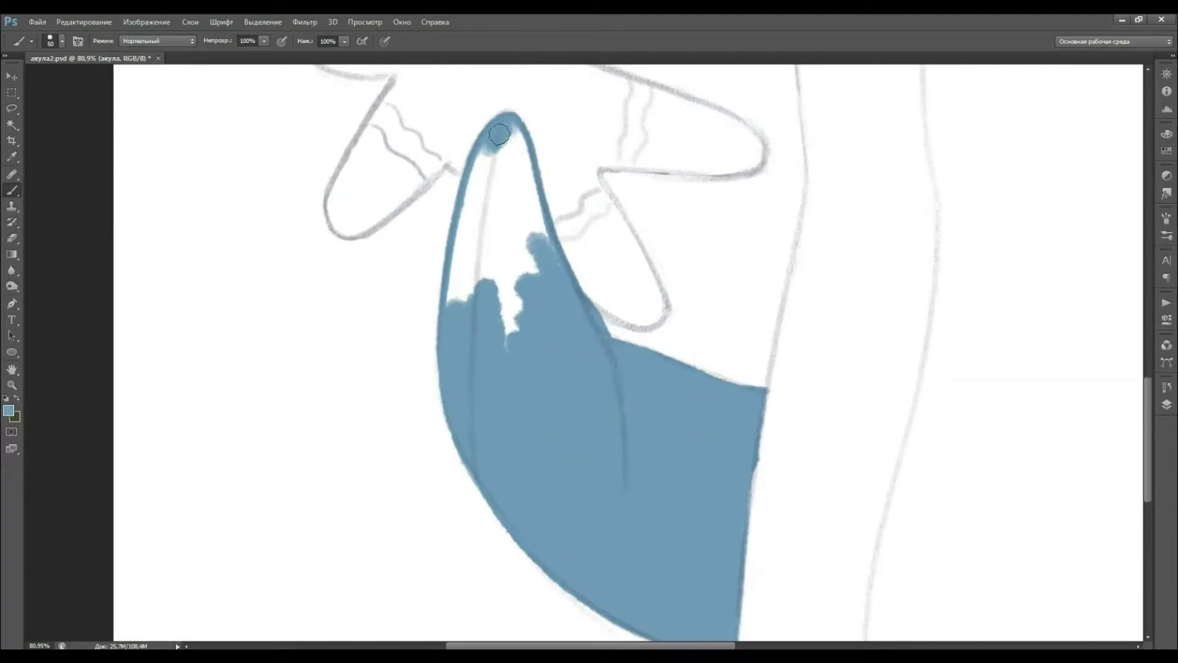
{"action": "left_click_drag", "start_coordinate": [499, 135], "coordinate": [486, 345]}
{"action": "key", "text": "z"}
{"action": "left_click", "coordinate": [493, 376], "text": "alt"}
Choose a blue foreground colour using the Eyedropper and Color Picker.
{"action": "left_click", "coordinate": [145, 447], "text": "alt"}
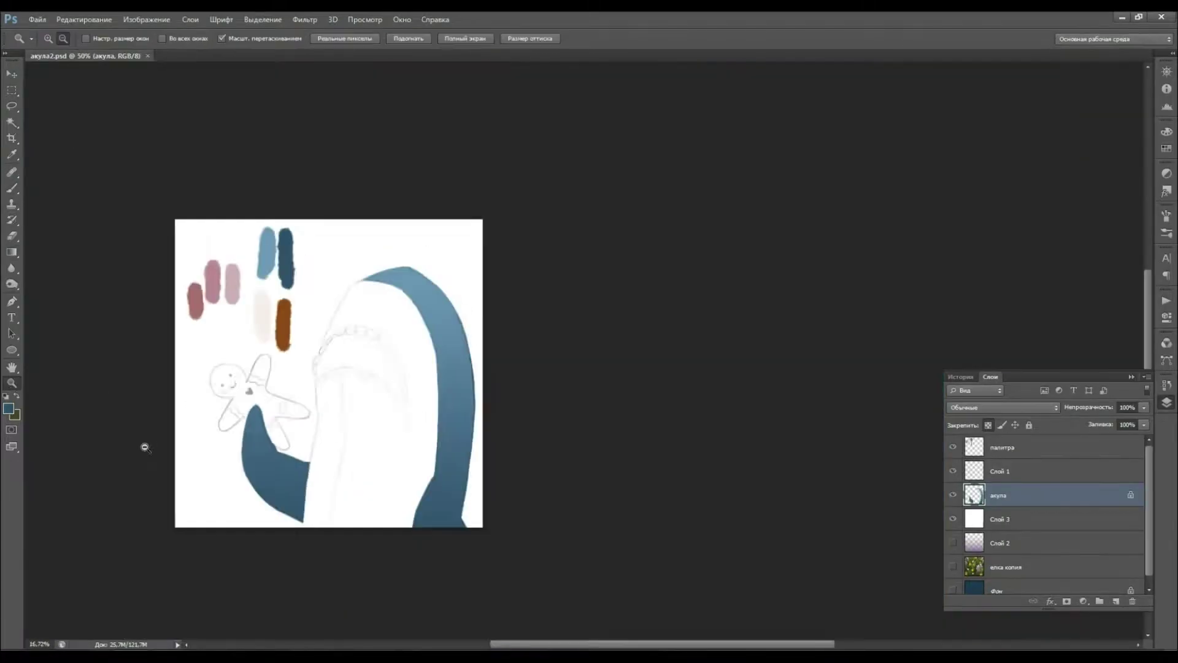
{"action": "scroll", "coordinate": [145, 448], "scroll_direction": "up", "scroll_amount": 5}
{"action": "left_click", "coordinate": [62, 38]}
{"action": "key", "text": "i"}
{"action": "left_click", "coordinate": [8, 408]}
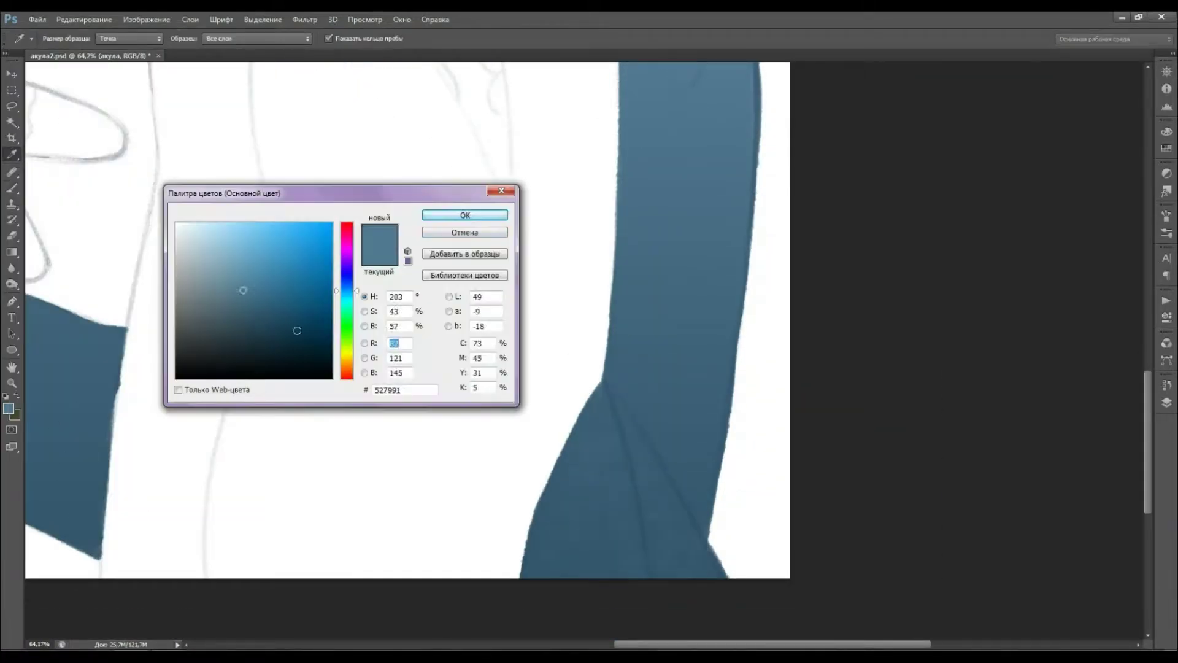
{"action": "key", "text": "Return"}
{"action": "scroll", "coordinate": [319, 448], "scroll_direction": "up", "scroll_amount": 3}
{"action": "key", "text": "b"}
{"action": "scroll", "coordinate": [319, 448], "scroll_direction": "up", "scroll_amount": 3}
{"action": "scroll", "coordinate": [603, 362], "scroll_direction": "up", "scroll_amount": 3}
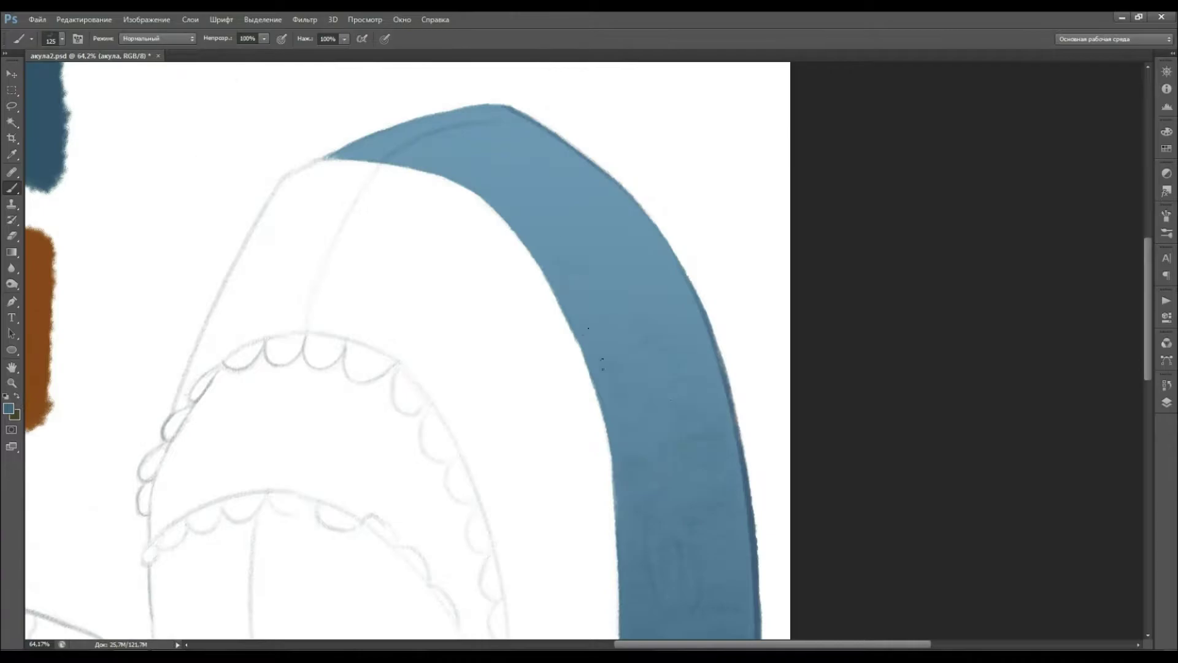
Sample light blue from the palette and dark blue from the painting, then view the whole shark.
{"action": "left_click", "coordinate": [379, 118], "text": "alt"}
{"action": "scroll", "coordinate": [1117, 331], "scroll_direction": "down", "scroll_amount": 5}
{"action": "scroll", "coordinate": [1117, 332], "scroll_direction": "down", "scroll_amount": 3}
{"action": "scroll", "coordinate": [430, 559], "scroll_direction": "up", "scroll_amount": 2}
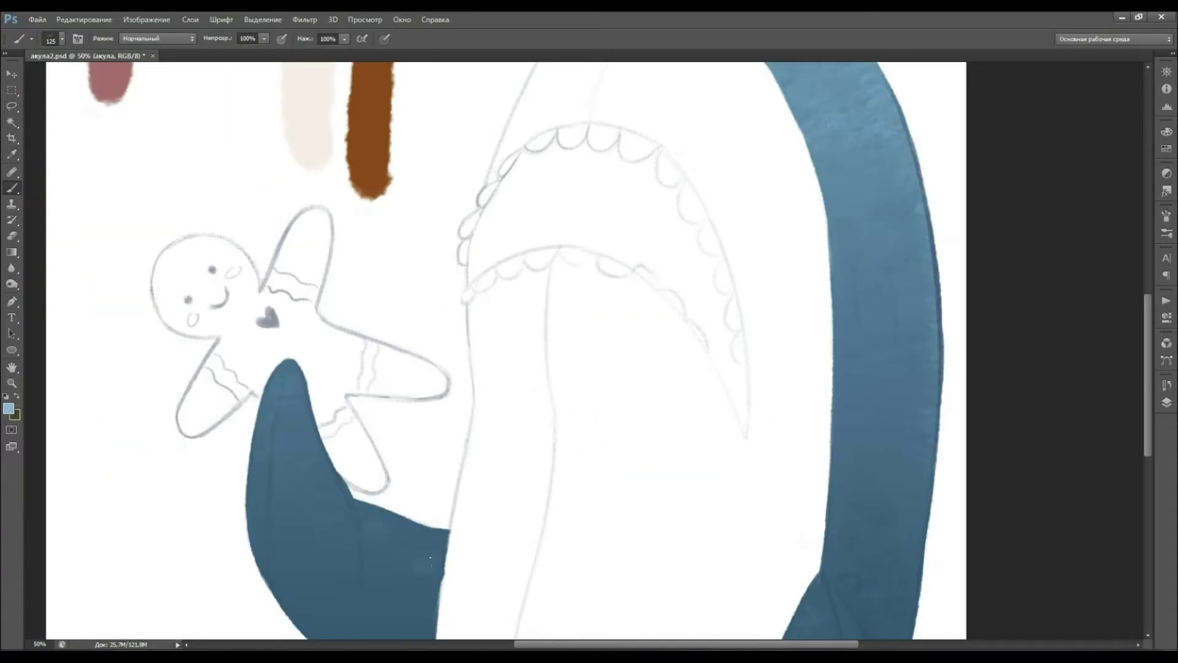
{"action": "scroll", "coordinate": [273, 517], "scroll_direction": "down", "scroll_amount": 3}
{"action": "left_click", "coordinate": [422, 431], "text": "alt"}
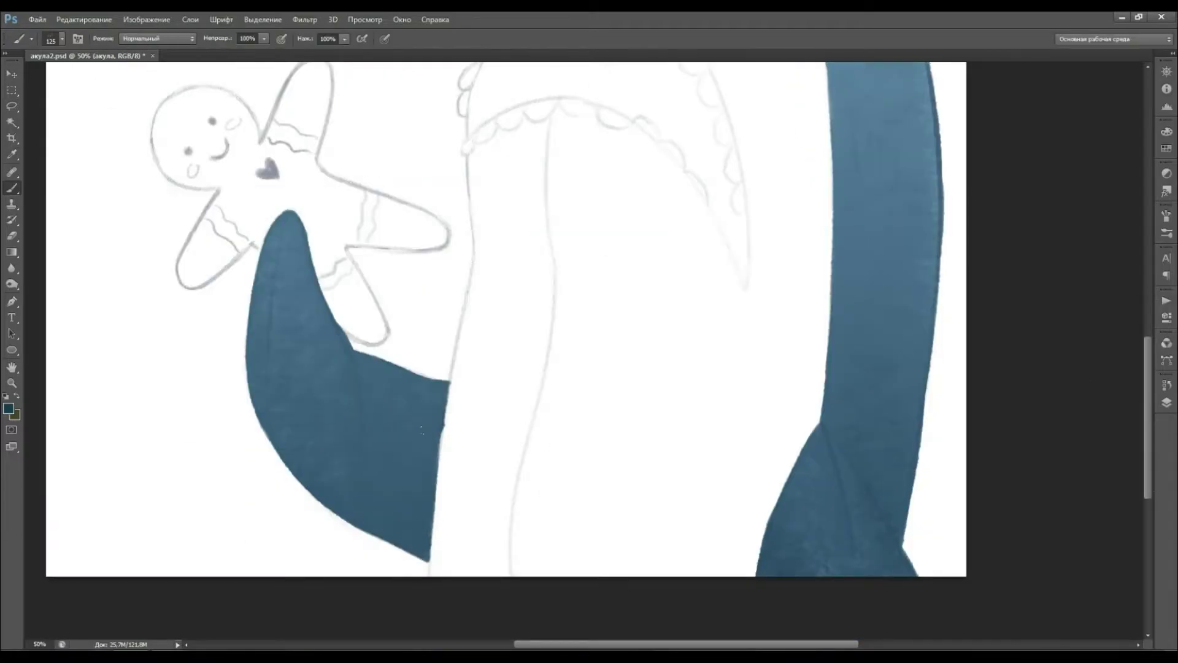
{"action": "key", "text": "z"}
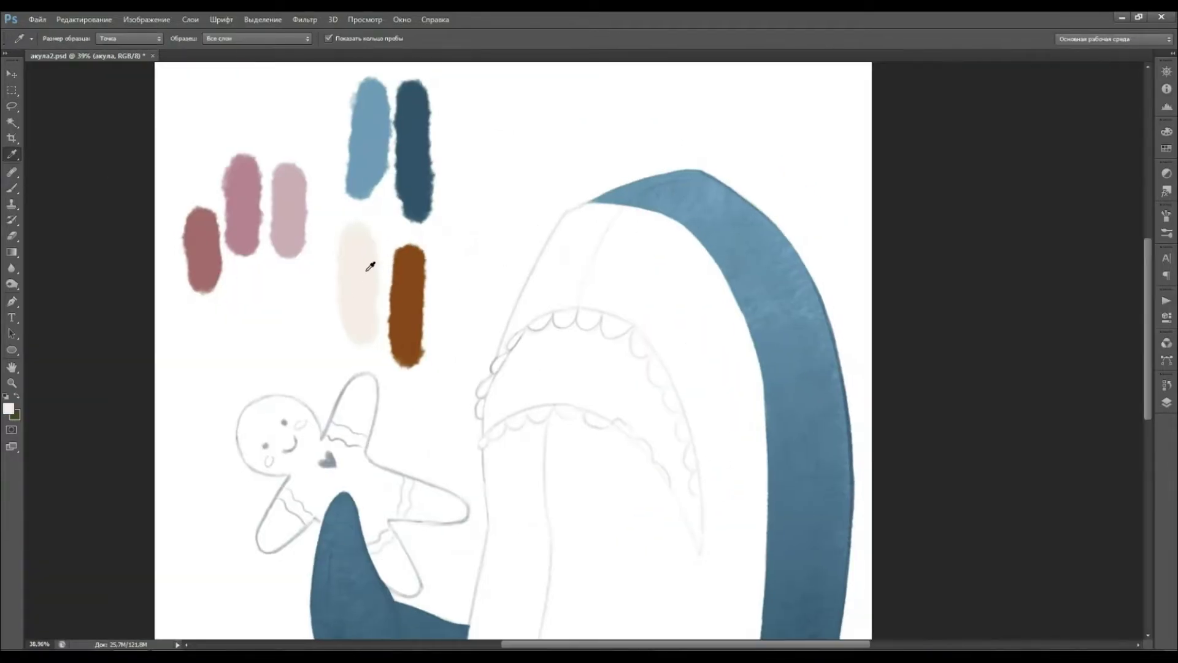
{"action": "left_click_drag", "start_coordinate": [373, 263], "coordinate": [915, 483]}
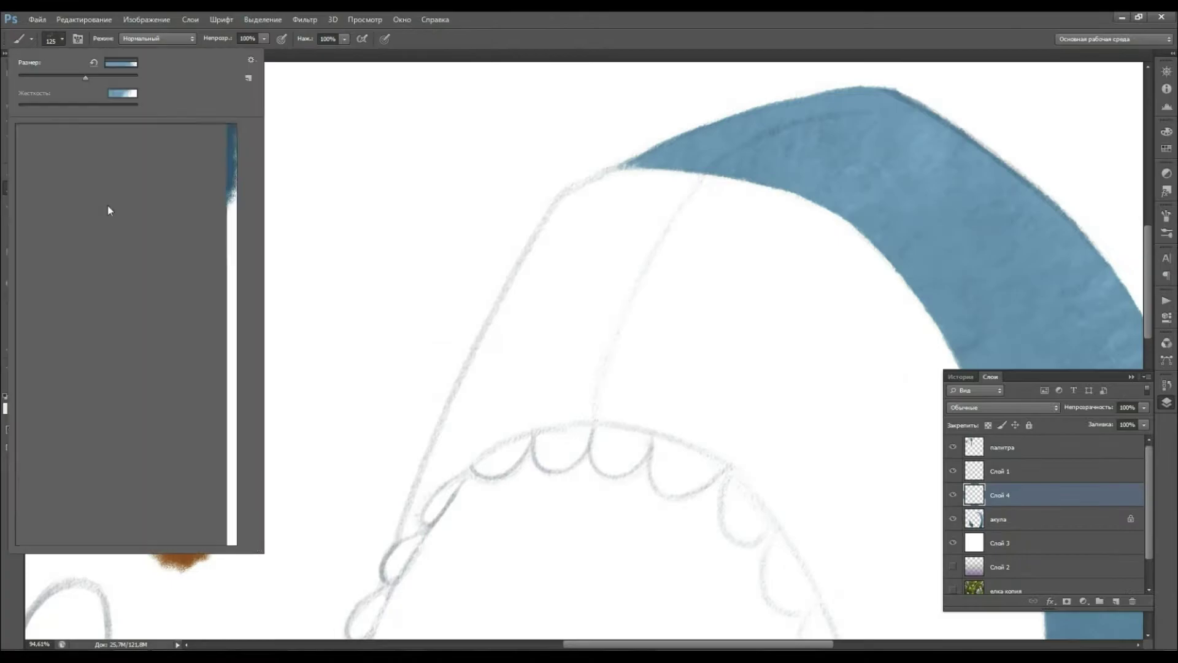
Paint cream strokes along the shark's upper belly edge and mouth edge.
{"action": "left_click_drag", "start_coordinate": [632, 170], "coordinate": [800, 202]}
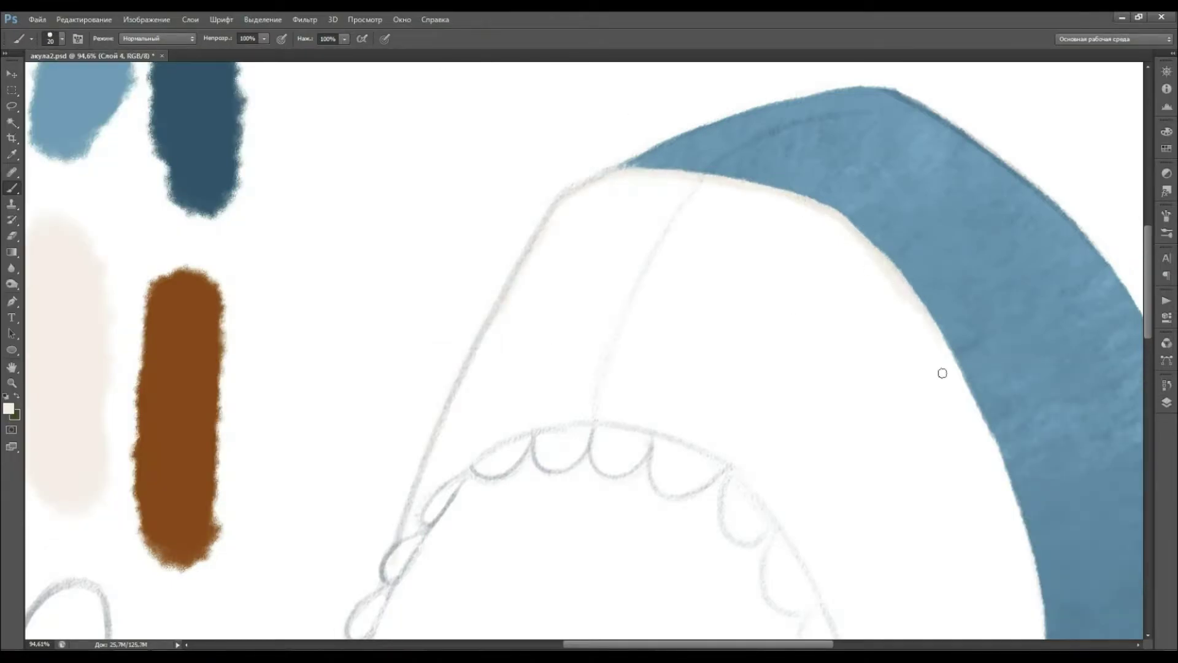
{"action": "scroll", "coordinate": [943, 373], "scroll_direction": "down", "scroll_amount": 3}
{"action": "scroll", "coordinate": [1007, 305], "scroll_direction": "down", "scroll_amount": 3}
{"action": "scroll", "coordinate": [1018, 368], "scroll_direction": "down", "scroll_amount": 2}
{"action": "scroll", "coordinate": [1042, 529], "scroll_direction": "down", "scroll_amount": 3}
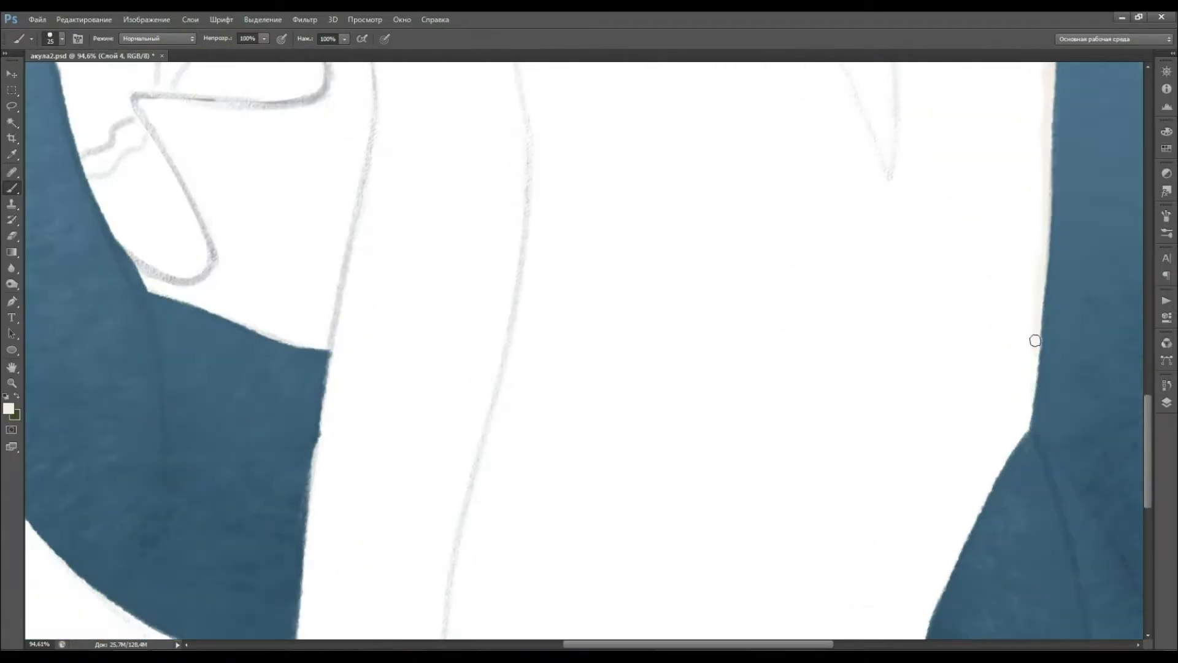
{"action": "left_click_drag", "start_coordinate": [1036, 340], "coordinate": [1031, 430]}
{"action": "scroll", "coordinate": [1031, 430], "scroll_direction": "down", "scroll_amount": 2}
{"action": "left_click_drag", "start_coordinate": [974, 390], "coordinate": [910, 554]}
{"action": "left_click_drag", "start_coordinate": [332, 230], "coordinate": [292, 595]}
{"action": "scroll", "coordinate": [737, 429], "scroll_direction": "up", "scroll_amount": 5}
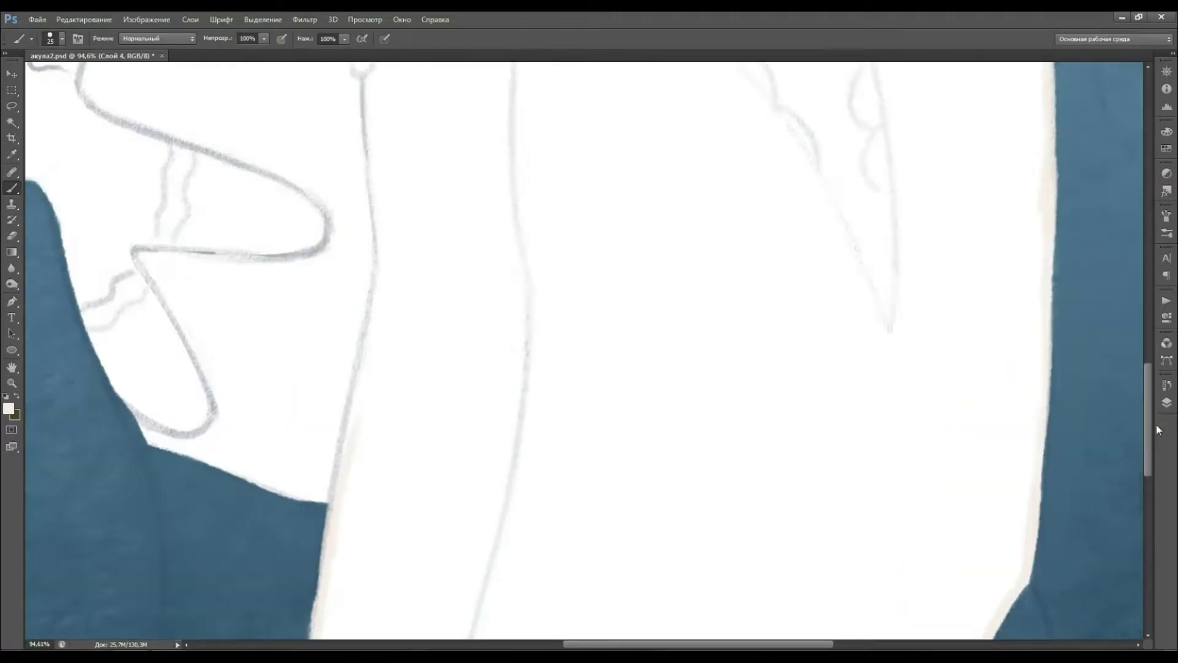
{"action": "scroll", "coordinate": [415, 513], "scroll_direction": "up", "scroll_amount": 3}
{"action": "scroll", "coordinate": [359, 243], "scroll_direction": "up", "scroll_amount": 3}
{"action": "left_click_drag", "start_coordinate": [350, 370], "coordinate": [408, 245]}
Hide the plain white backdrop layer, zoom in on the head, and outline the belly arch in cream.
{"action": "key", "text": "z"}
{"action": "left_click", "coordinate": [953, 543]}
{"action": "left_click", "coordinate": [1166, 402]}
{"action": "scroll", "coordinate": [644, 491], "scroll_direction": "up", "scroll_amount": 5}
{"action": "scroll", "coordinate": [644, 368], "scroll_direction": "up", "scroll_amount": 3}
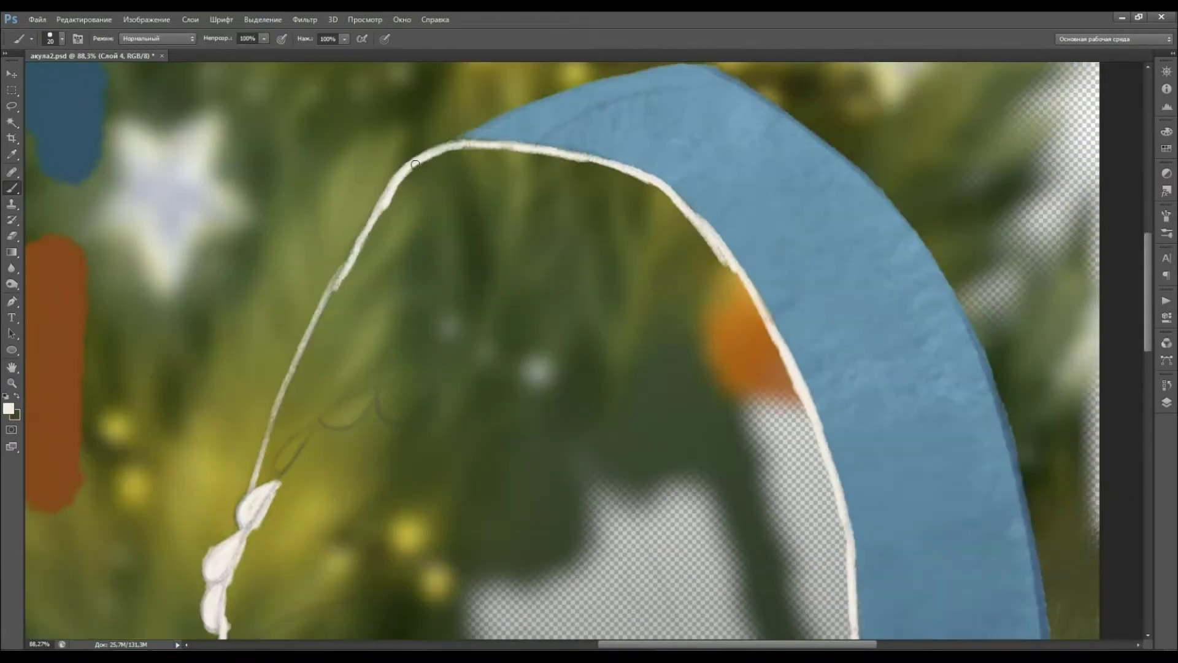
{"action": "key", "text": "b"}
{"action": "left_click_drag", "start_coordinate": [429, 150], "coordinate": [624, 177]}
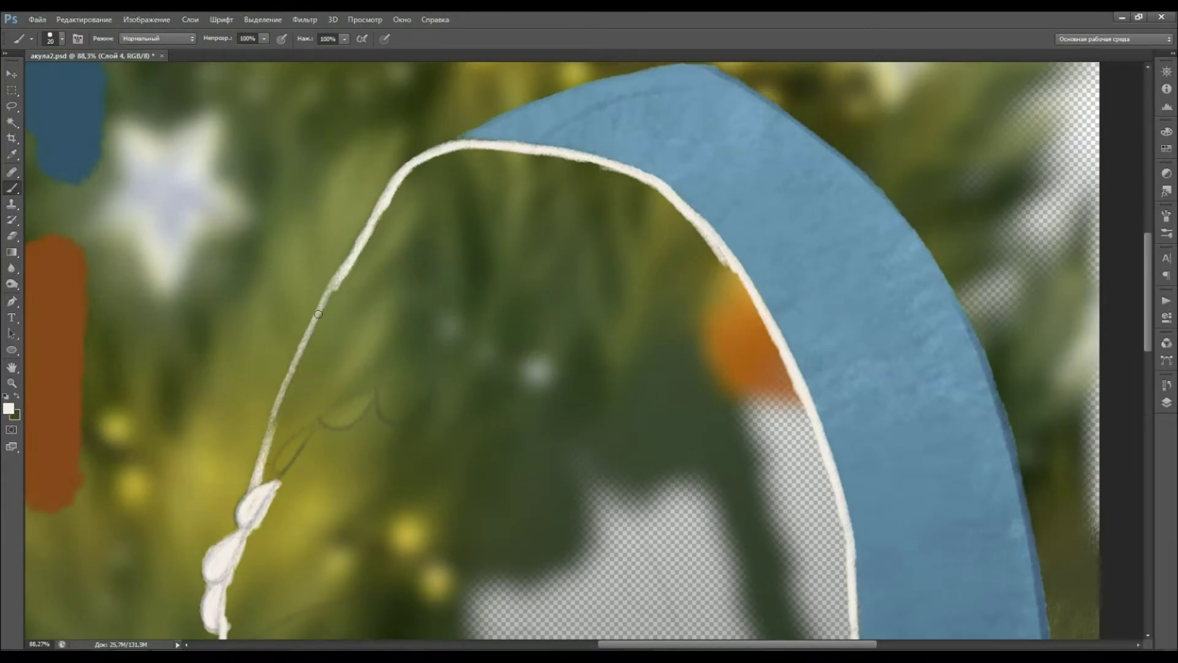
With a slightly larger brush, trace the whole belly arch outline in thick cream.
{"action": "key", "text": "]"}
{"action": "mouse_move", "coordinate": [273, 482]}
{"action": "left_mouse_down"}
{"action": "mouse_move", "coordinate": [344, 276]}
{"action": "mouse_move", "coordinate": [429, 161]}
{"action": "mouse_move", "coordinate": [685, 206]}
{"action": "mouse_move", "coordinate": [781, 362]}
{"action": "mouse_move", "coordinate": [843, 613]}
{"action": "left_mouse_up"}
{"action": "scroll", "coordinate": [847, 491], "scroll_direction": "down", "scroll_amount": 5}
{"action": "left_click_drag", "start_coordinate": [846, 258], "coordinate": [841, 555]}
{"action": "mouse_move", "coordinate": [286, 114]}
{"action": "left_mouse_down"}
{"action": "mouse_move", "coordinate": [223, 333]}
{"action": "mouse_move", "coordinate": [233, 534]}
{"action": "left_mouse_up"}
{"action": "scroll", "coordinate": [239, 423], "scroll_direction": "down", "scroll_amount": 5}
{"action": "left_click_drag", "start_coordinate": [257, 203], "coordinate": [172, 626]}
{"action": "mouse_move", "coordinate": [838, 163]}
{"action": "left_mouse_down"}
{"action": "mouse_move", "coordinate": [848, 321]}
{"action": "mouse_move", "coordinate": [792, 460]}
{"action": "left_mouse_up"}
{"action": "scroll", "coordinate": [1115, 389], "scroll_direction": "down", "scroll_amount": 3}
{"action": "left_click_drag", "start_coordinate": [797, 295], "coordinate": [705, 534]}
{"action": "left_click_drag", "start_coordinate": [221, 424], "coordinate": [215, 495]}
Enlarge the brush repeatedly to fill the belly and mouth area solid cream, then zoom out.
{"action": "key", "text": "]"}
{"action": "key", "text": "]"}
{"action": "key", "text": "]"}
{"action": "mouse_move", "coordinate": [246, 288]}
{"action": "left_mouse_down"}
{"action": "mouse_move", "coordinate": [318, 565]}
{"action": "mouse_move", "coordinate": [513, 289]}
{"action": "mouse_move", "coordinate": [750, 316]}
{"action": "mouse_move", "coordinate": [765, 528]}
{"action": "left_mouse_up"}
{"action": "scroll", "coordinate": [750, 316], "scroll_direction": "up", "scroll_amount": 2}
{"action": "scroll", "coordinate": [750, 315], "scroll_direction": "up", "scroll_amount": 3}
{"action": "key", "text": "]"}
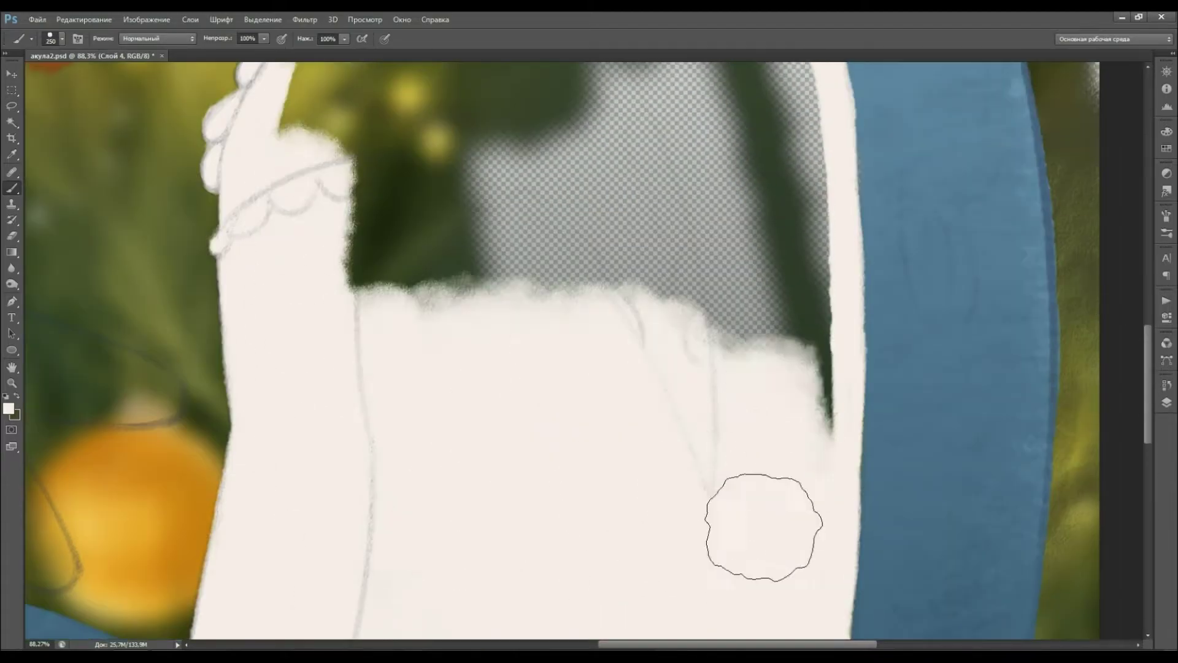
{"action": "scroll", "coordinate": [342, 460], "scroll_direction": "up", "scroll_amount": 5}
{"action": "scroll", "coordinate": [421, 341], "scroll_direction": "up", "scroll_amount": 5}
{"action": "key", "text": "]"}
{"action": "mouse_move", "coordinate": [421, 342]}
{"action": "left_mouse_down"}
{"action": "mouse_move", "coordinate": [600, 400]}
{"action": "mouse_move", "coordinate": [430, 334]}
{"action": "left_mouse_up"}
{"action": "key", "text": "]"}
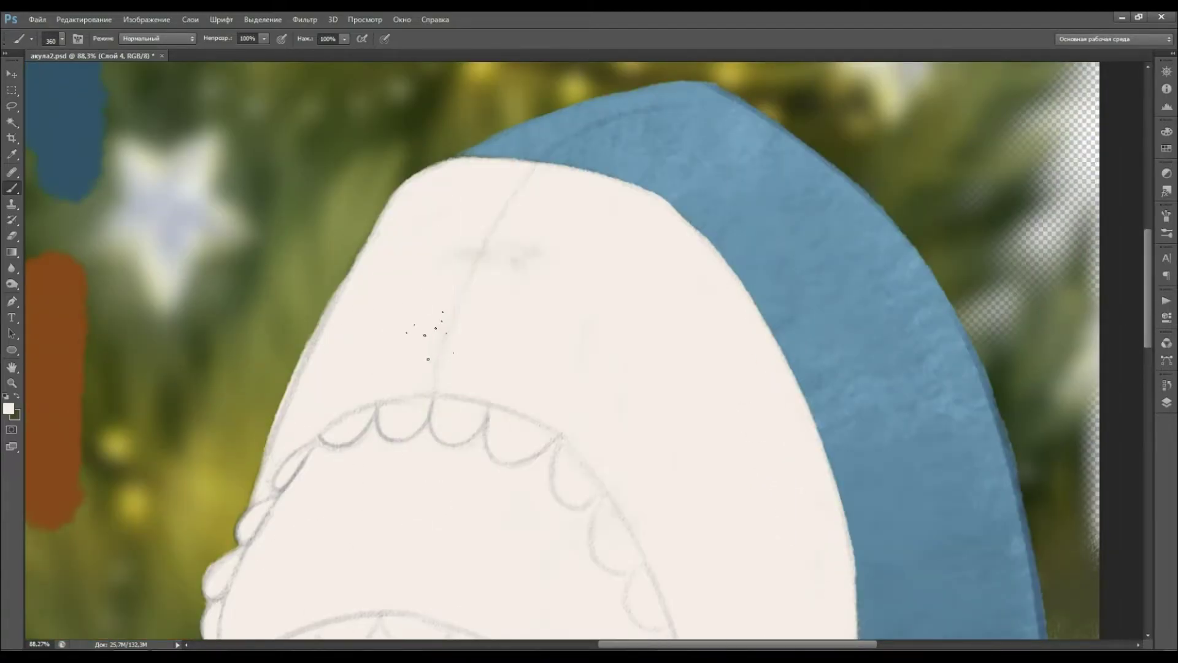
{"action": "key", "text": "ctrl+minus"}
{"action": "key", "text": "ctrl+minus"}
{"action": "key", "text": "ctrl+minus"}
Pick brown from the palette and set the brush to 63% opacity and size 175.
{"action": "key", "text": "F7"}
{"action": "left_click", "coordinate": [518, 276], "text": "alt"}
{"action": "key", "text": "6"}
{"action": "key", "text": "3"}
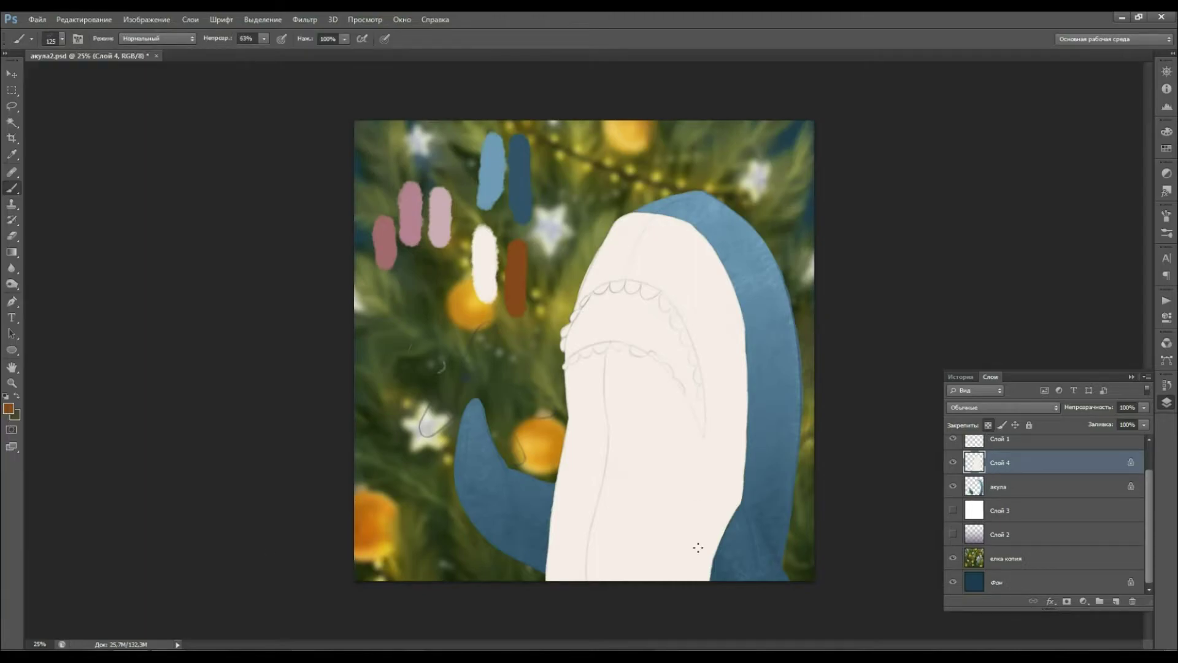
{"action": "key", "text": "F7"}
{"action": "key", "text": "ctrl+plus"}
{"action": "key", "text": "bracketright"}
{"action": "key", "text": "bracketright"}
{"action": "key", "text": "F7"}
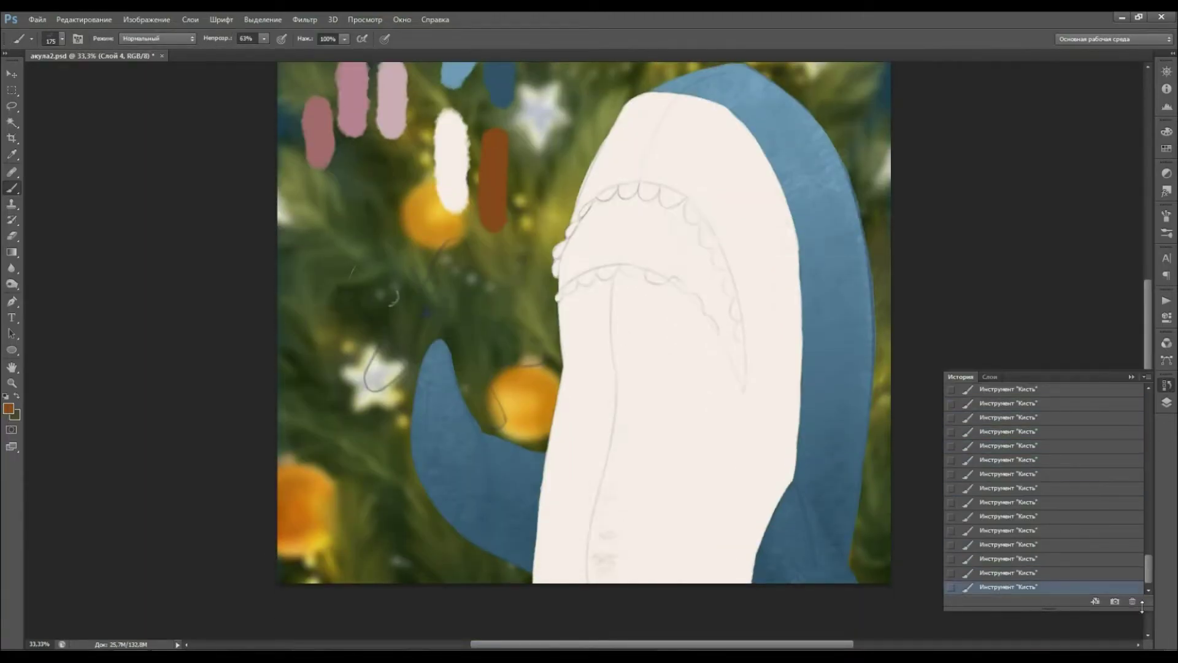
{"action": "key", "text": "F7"}
Switch the foreground to a lighter greyish-brown with a 300 brush for soft belly shading.
{"action": "left_click", "coordinate": [9, 409]}
{"action": "left_click", "coordinate": [231, 283]}
{"action": "key", "text": "Return"}
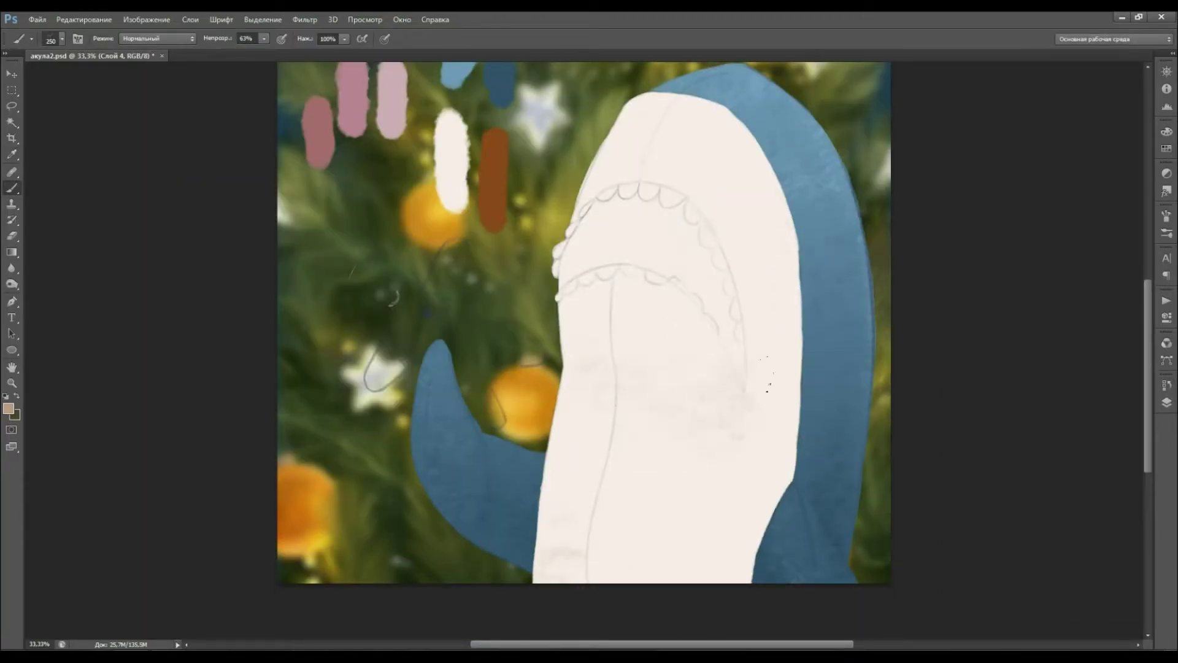
{"action": "scroll", "coordinate": [583, 353], "scroll_direction": "up", "scroll_amount": 2}
{"action": "key", "text": "ctrl+plus"}
{"action": "key", "text": "ctrl+plus"}
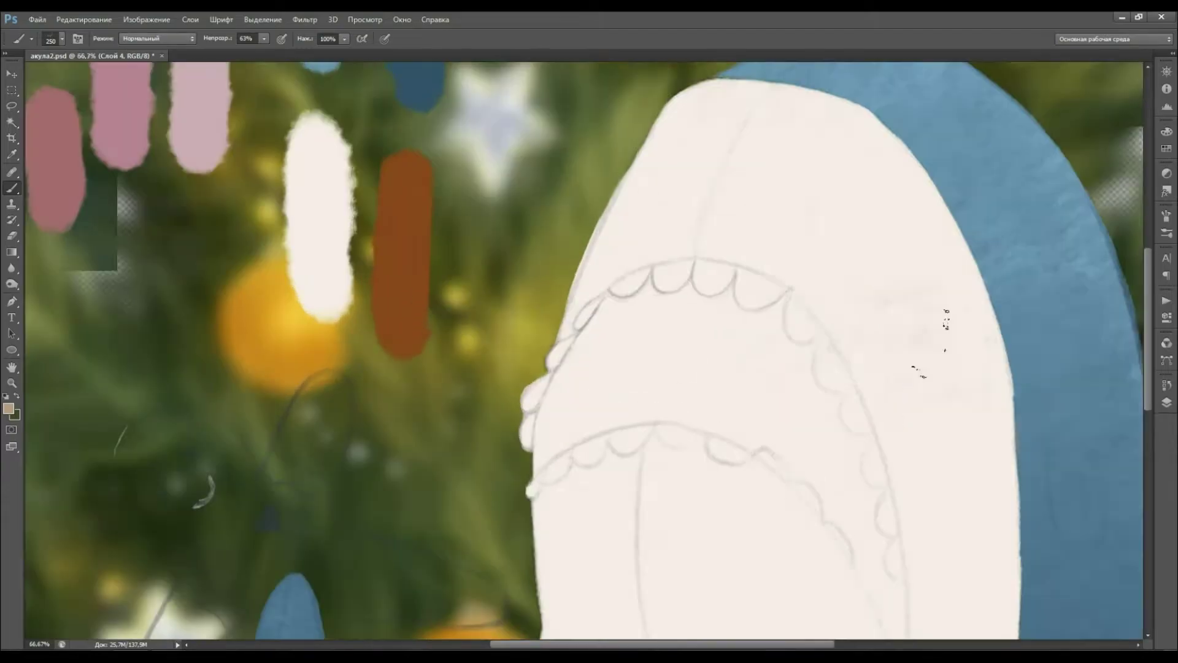
{"action": "key", "text": "bracketright"}
{"action": "scroll", "coordinate": [657, 518], "scroll_direction": "down", "scroll_amount": 3}
{"action": "scroll", "coordinate": [656, 518], "scroll_direction": "up", "scroll_amount": 3}
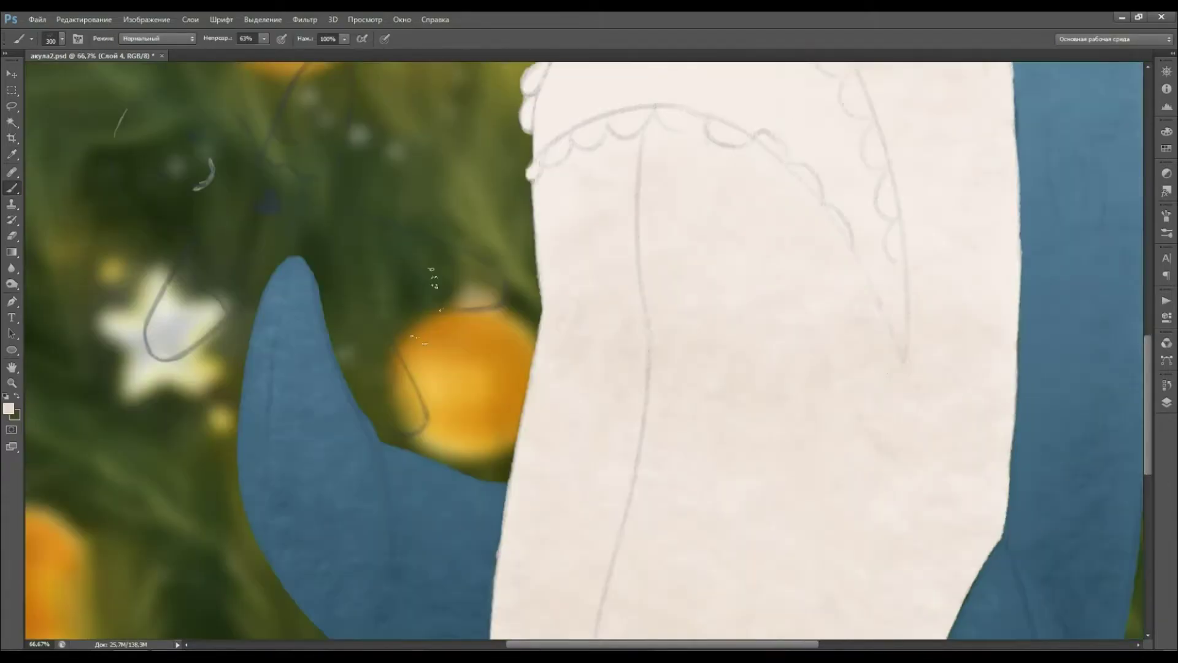
{"action": "scroll", "coordinate": [859, 491], "scroll_direction": "down", "scroll_amount": 4}
{"action": "key", "text": "ctrl+minus"}
{"action": "key", "text": "ctrl+minus"}
Set the foreground to near-white cream with a 175 brush and zoom out.
{"action": "left_click", "coordinate": [8, 408]}
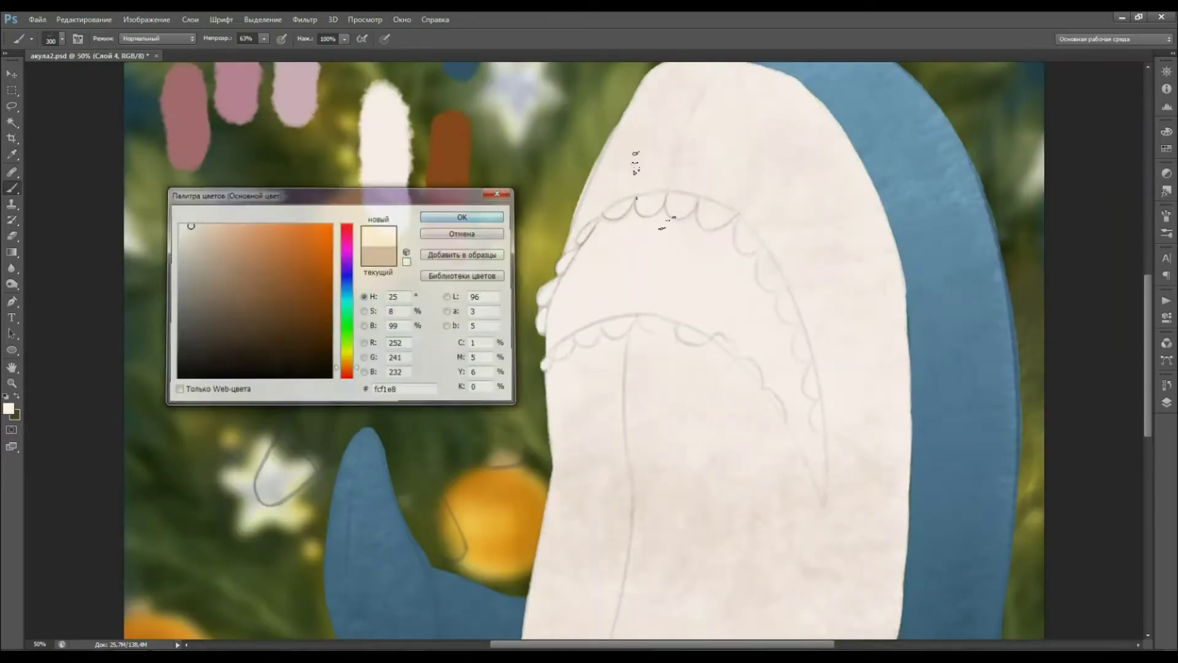
{"action": "key", "text": "Return"}
{"action": "key", "text": "ctrl+plus"}
{"action": "key", "text": "ctrl+minus"}
Select Слой 4 and eyedrop the pink from the palette.
{"action": "key", "text": "F7"}
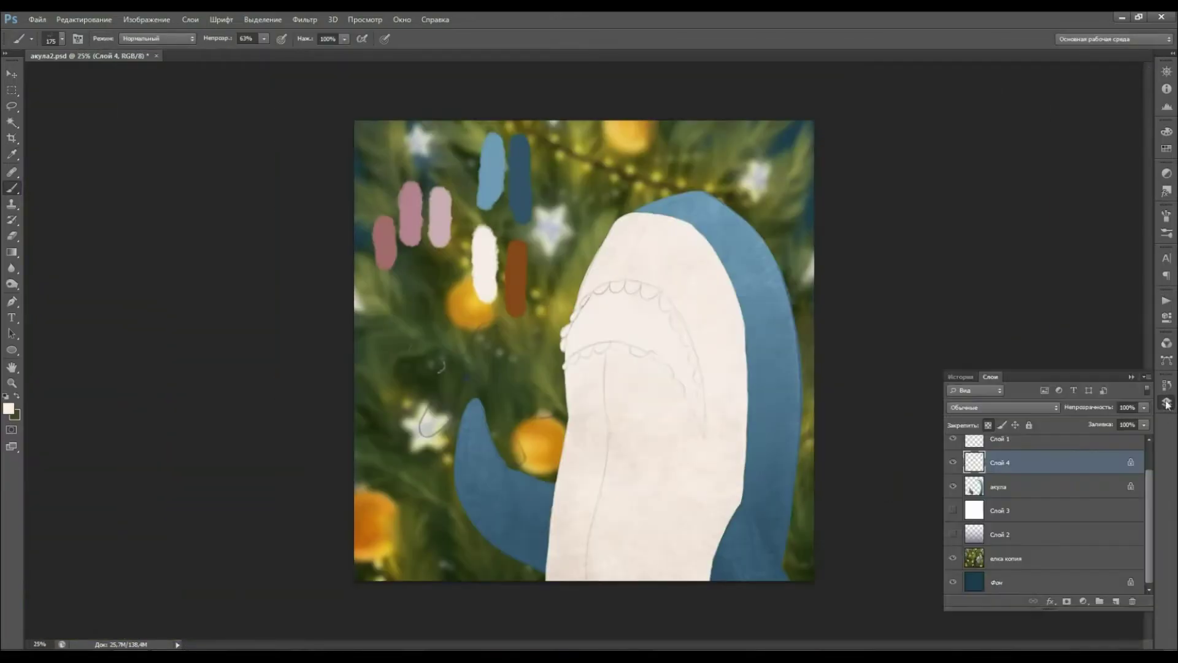
{"action": "left_click", "coordinate": [1001, 487]}
{"action": "key", "text": "i"}
{"action": "left_click", "coordinate": [405, 221]}
{"action": "scroll", "coordinate": [631, 321], "scroll_direction": "up", "scroll_amount": 5}
Brush pink along the lower jaw and upper teeth, then into the right side of the mouth.
{"action": "key", "text": "b"}
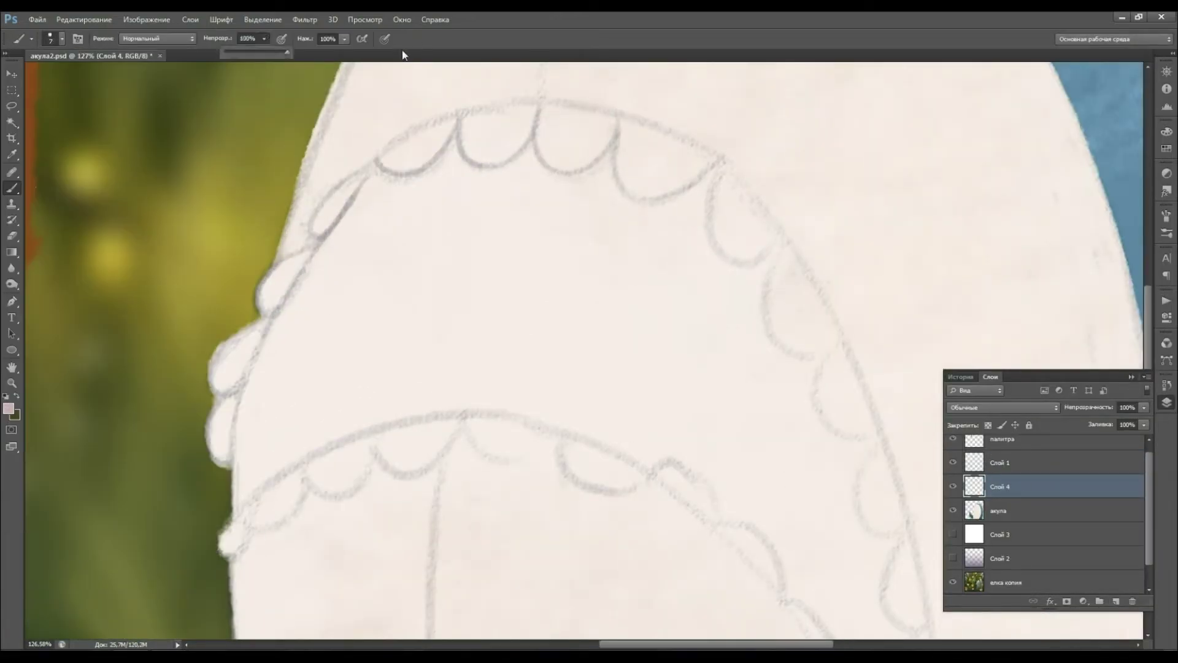
{"action": "mouse_move", "coordinate": [235, 513]}
{"action": "left_mouse_down"}
{"action": "mouse_move", "coordinate": [371, 165]}
{"action": "mouse_move", "coordinate": [259, 493]}
{"action": "mouse_move", "coordinate": [540, 407]}
{"action": "mouse_move", "coordinate": [645, 458]}
{"action": "left_mouse_up"}
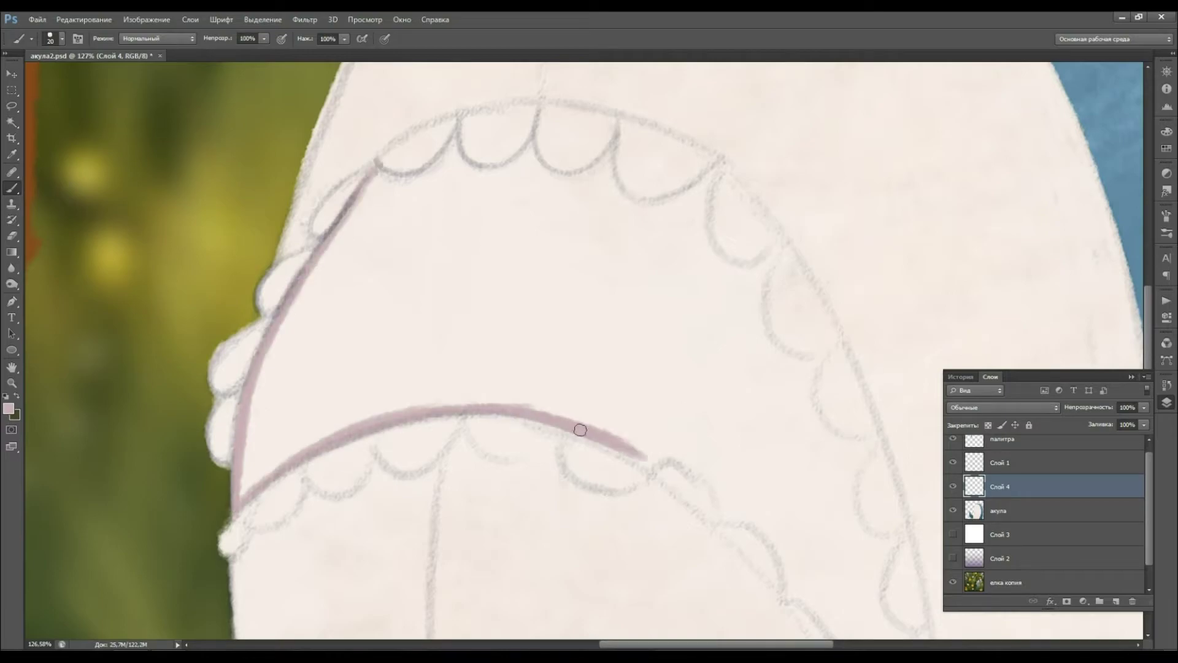
{"action": "left_click", "coordinate": [1161, 405]}
{"action": "key", "text": "bracketleft"}
{"action": "left_click_drag", "start_coordinate": [375, 167], "coordinate": [678, 191]}
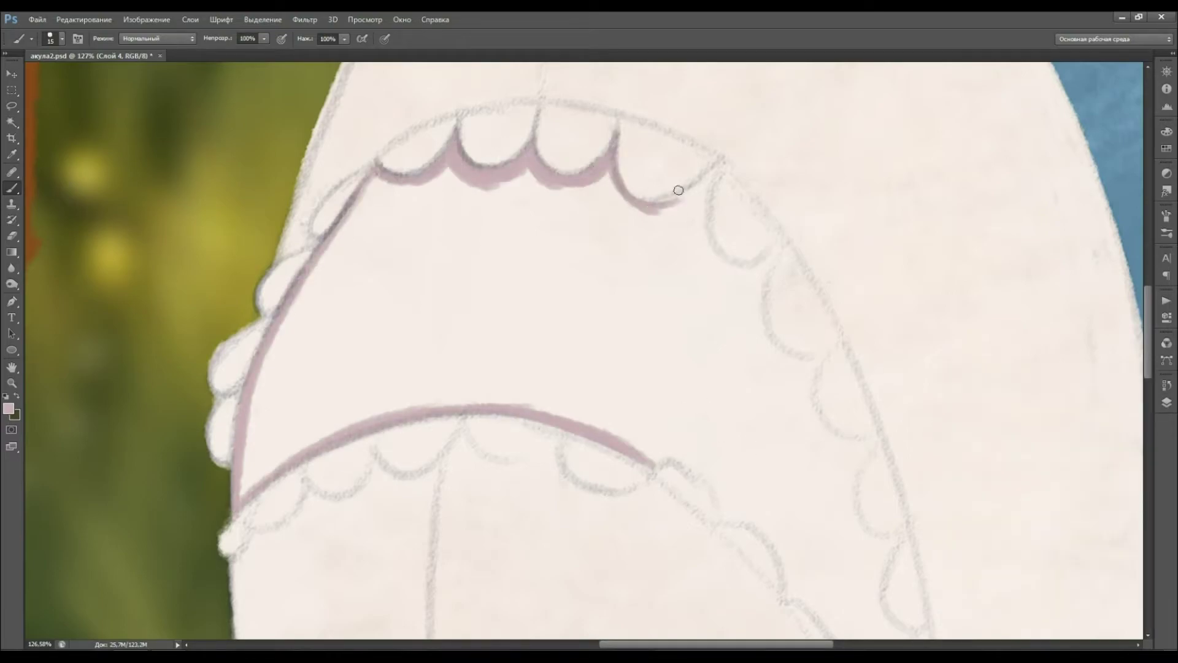
{"action": "mouse_move", "coordinate": [713, 253]}
{"action": "left_mouse_down"}
{"action": "mouse_move", "coordinate": [800, 326]}
{"action": "mouse_move", "coordinate": [807, 394]}
{"action": "mouse_move", "coordinate": [889, 573]}
{"action": "left_mouse_up"}
{"action": "scroll", "coordinate": [889, 573], "scroll_direction": "down", "scroll_amount": 5}
{"action": "left_click_drag", "start_coordinate": [890, 337], "coordinate": [928, 479]}
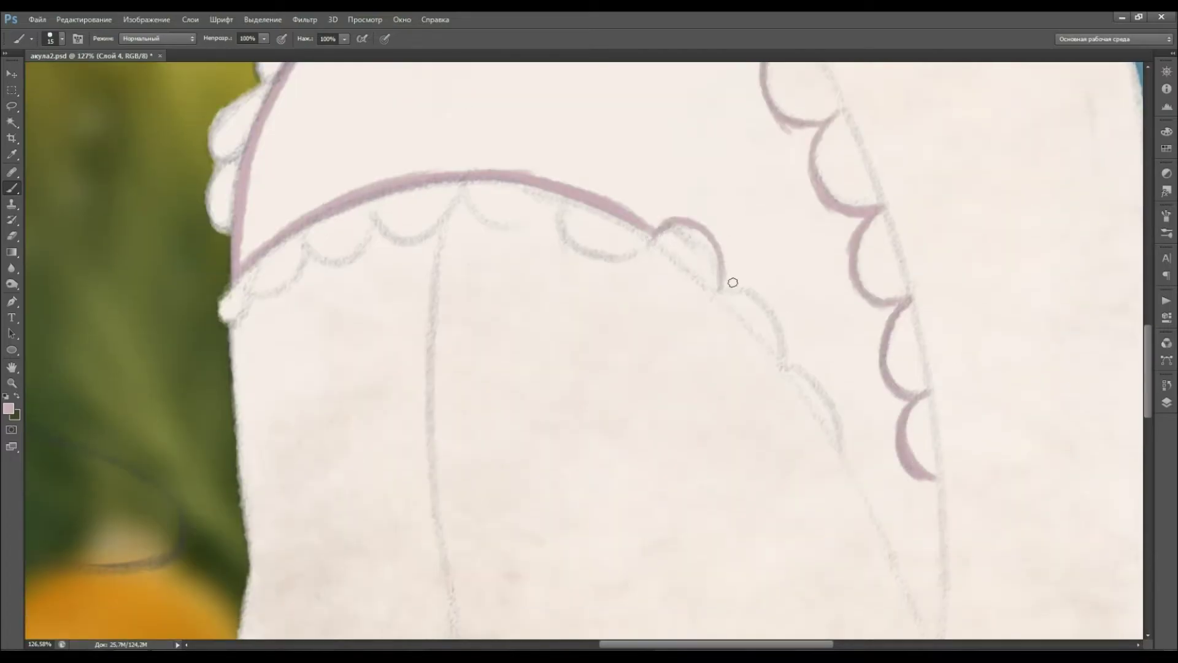
{"action": "mouse_move", "coordinate": [733, 282]}
{"action": "left_mouse_down"}
{"action": "mouse_move", "coordinate": [771, 310]}
{"action": "mouse_move", "coordinate": [841, 450]}
{"action": "left_mouse_up"}
{"action": "scroll", "coordinate": [841, 451], "scroll_direction": "down", "scroll_amount": 3}
{"action": "left_click_drag", "start_coordinate": [842, 282], "coordinate": [937, 487]}
Resize the brush and fill the lower mouth with pink.
{"action": "key", "text": "bracketright"}
{"action": "key", "text": "bracketright"}
{"action": "key", "text": "bracketright"}
{"action": "mouse_move", "coordinate": [847, 230]}
{"action": "left_mouse_down"}
{"action": "mouse_move", "coordinate": [927, 317]}
{"action": "mouse_move", "coordinate": [932, 473]}
{"action": "left_mouse_up"}
{"action": "scroll", "coordinate": [933, 473], "scroll_direction": "up", "scroll_amount": 4}
{"action": "key", "text": "bracketleft"}
{"action": "key", "text": "bracketleft"}
{"action": "left_click_drag", "start_coordinate": [798, 429], "coordinate": [872, 343]}
{"action": "scroll", "coordinate": [829, 368], "scroll_direction": "up", "scroll_amount": 2}
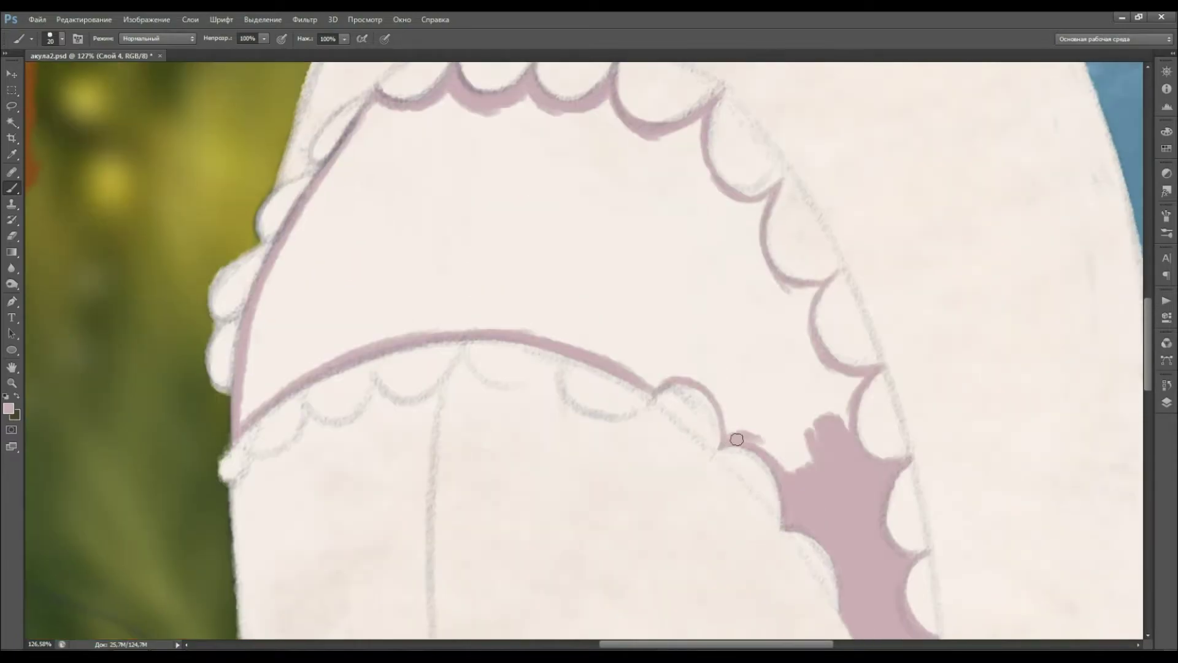
{"action": "left_click_drag", "start_coordinate": [737, 439], "coordinate": [810, 405]}
{"action": "mouse_move", "coordinate": [823, 343]}
{"action": "left_mouse_down"}
{"action": "mouse_move", "coordinate": [802, 392]}
{"action": "mouse_move", "coordinate": [730, 381]}
{"action": "mouse_move", "coordinate": [753, 484]}
{"action": "mouse_move", "coordinate": [678, 282]}
{"action": "mouse_move", "coordinate": [737, 430]}
{"action": "left_mouse_up"}
With a larger brush, paint pink along the inner and upper gums to fill the rest.
{"action": "scroll", "coordinate": [730, 381], "scroll_direction": "up", "scroll_amount": 3}
{"action": "key", "text": "bracketright"}
{"action": "left_click_drag", "start_coordinate": [331, 264], "coordinate": [600, 297]}
{"action": "mouse_move", "coordinate": [344, 283]}
{"action": "left_mouse_down"}
{"action": "mouse_move", "coordinate": [266, 511]}
{"action": "mouse_move", "coordinate": [366, 418]}
{"action": "mouse_move", "coordinate": [536, 481]}
{"action": "mouse_move", "coordinate": [694, 399]}
{"action": "mouse_move", "coordinate": [537, 467]}
{"action": "mouse_move", "coordinate": [413, 345]}
{"action": "left_mouse_up"}
{"action": "key", "text": "bracketright"}
{"action": "key", "text": "bracketright"}
{"action": "scroll", "coordinate": [776, 337], "scroll_direction": "down", "scroll_amount": 3}
{"action": "left_click", "coordinate": [90, 22]}
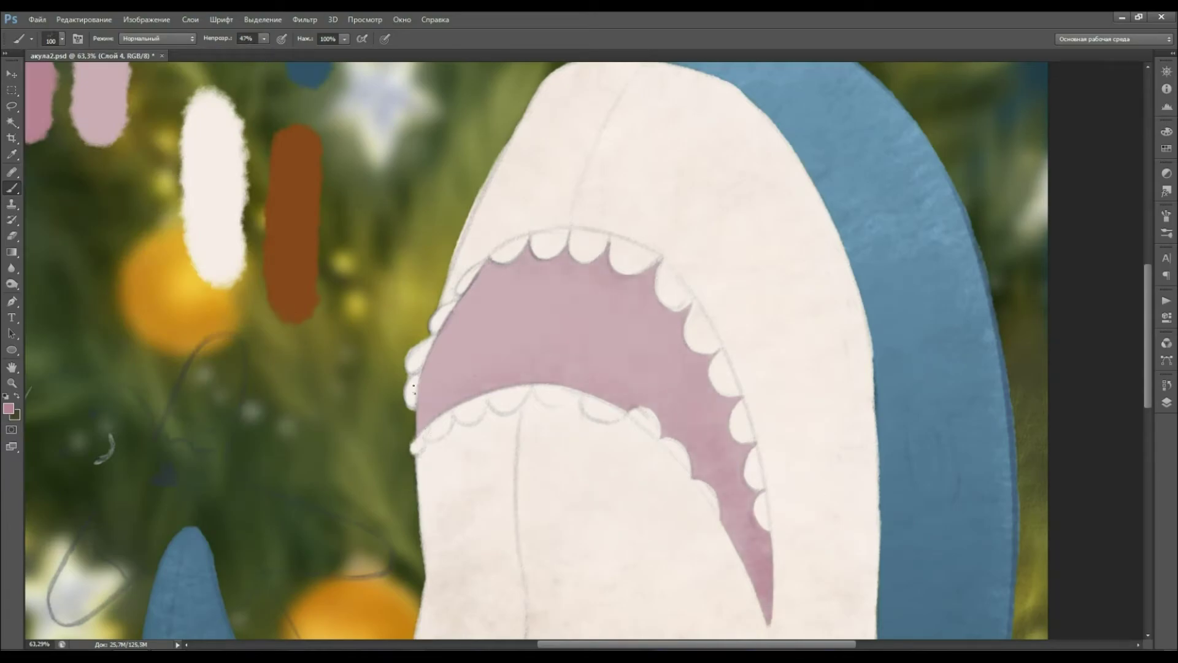
{"action": "scroll", "coordinate": [590, 350], "scroll_direction": "down", "scroll_amount": 3}
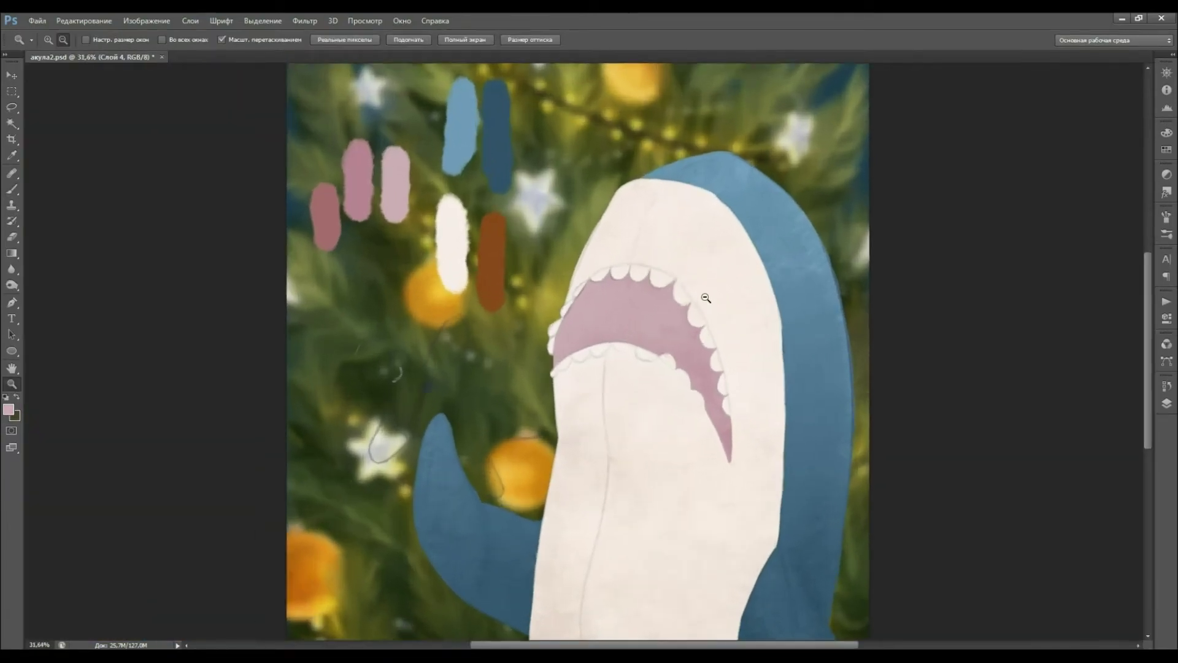
{"action": "left_click", "coordinate": [9, 409]}
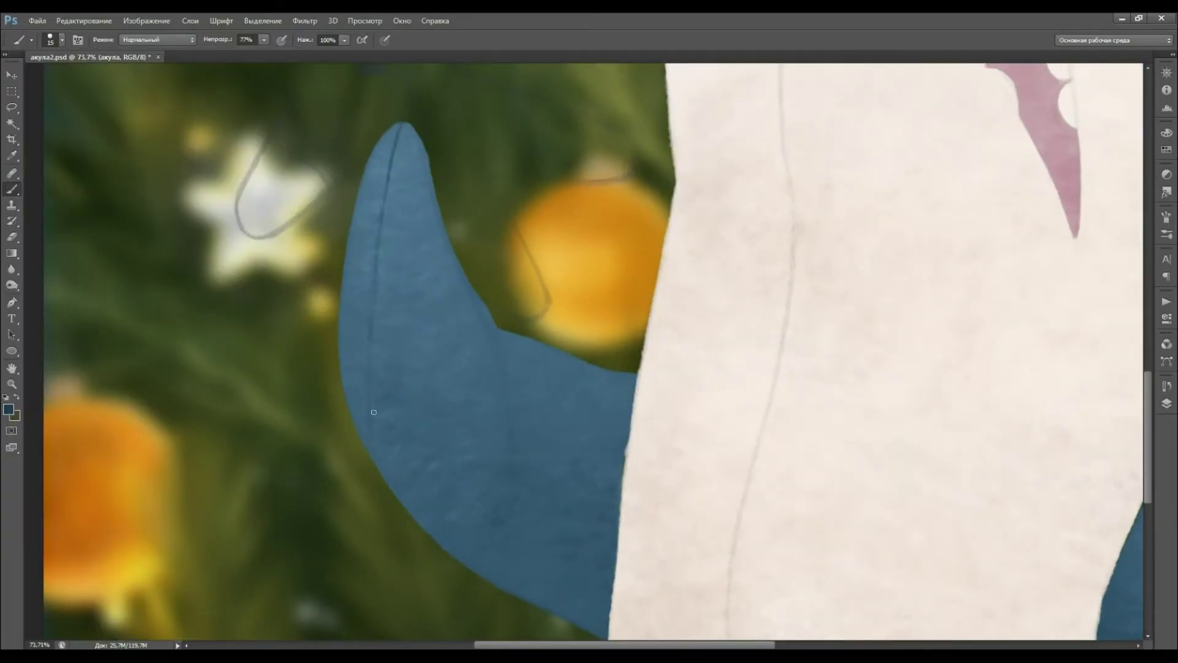
{"action": "scroll", "coordinate": [582, 556], "scroll_direction": "down", "scroll_amount": 3}
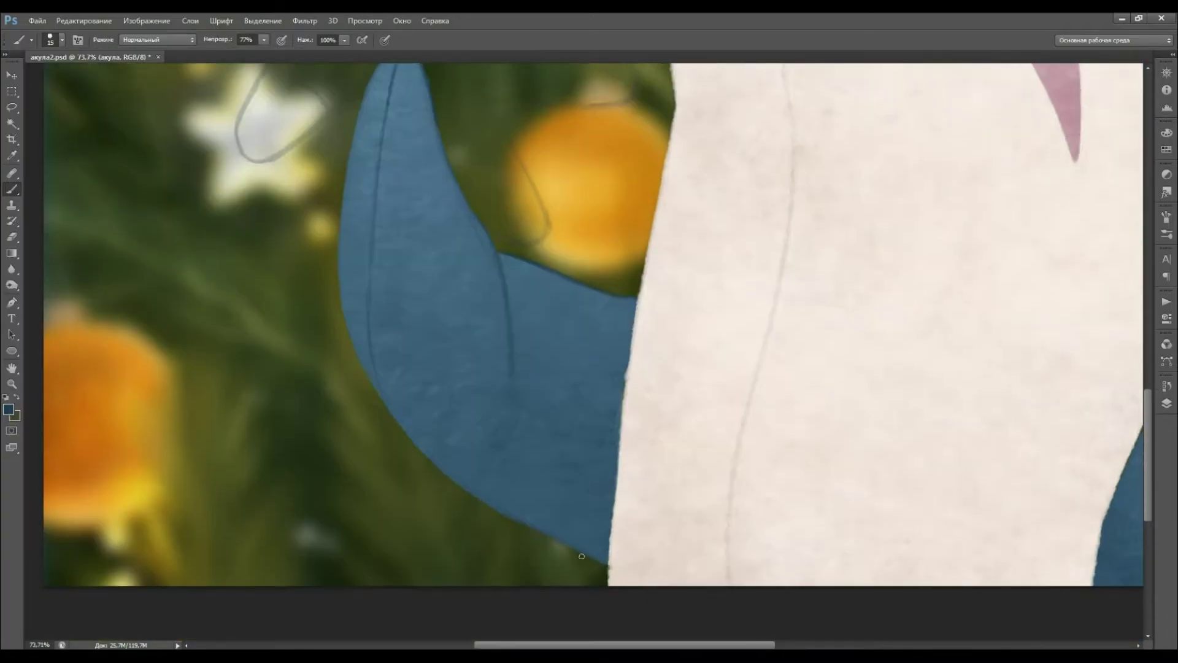
{"action": "scroll", "coordinate": [444, 473], "scroll_direction": "right", "scroll_amount": 5}
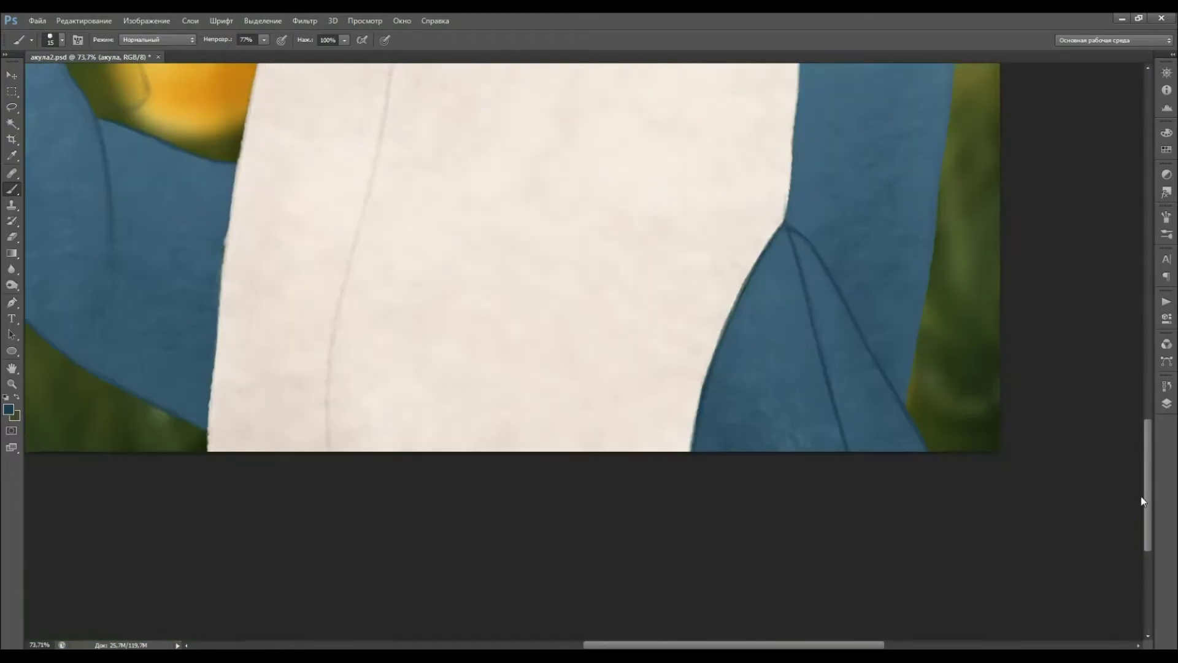
{"action": "left_click_drag", "start_coordinate": [1146, 464], "coordinate": [1146, 423]}
{"action": "scroll", "coordinate": [791, 106], "scroll_direction": "up", "scroll_amount": 2}
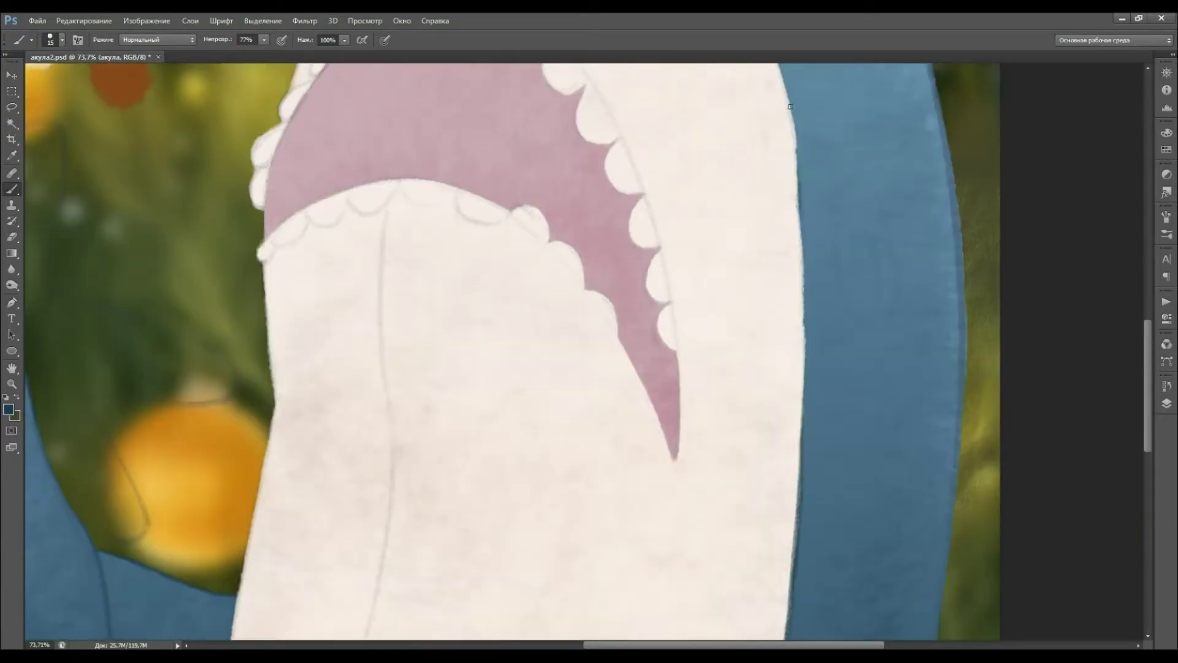
{"action": "scroll", "coordinate": [804, 269], "scroll_direction": "up", "scroll_amount": 5}
{"action": "scroll", "coordinate": [809, 503], "scroll_direction": "up", "scroll_amount": 4}
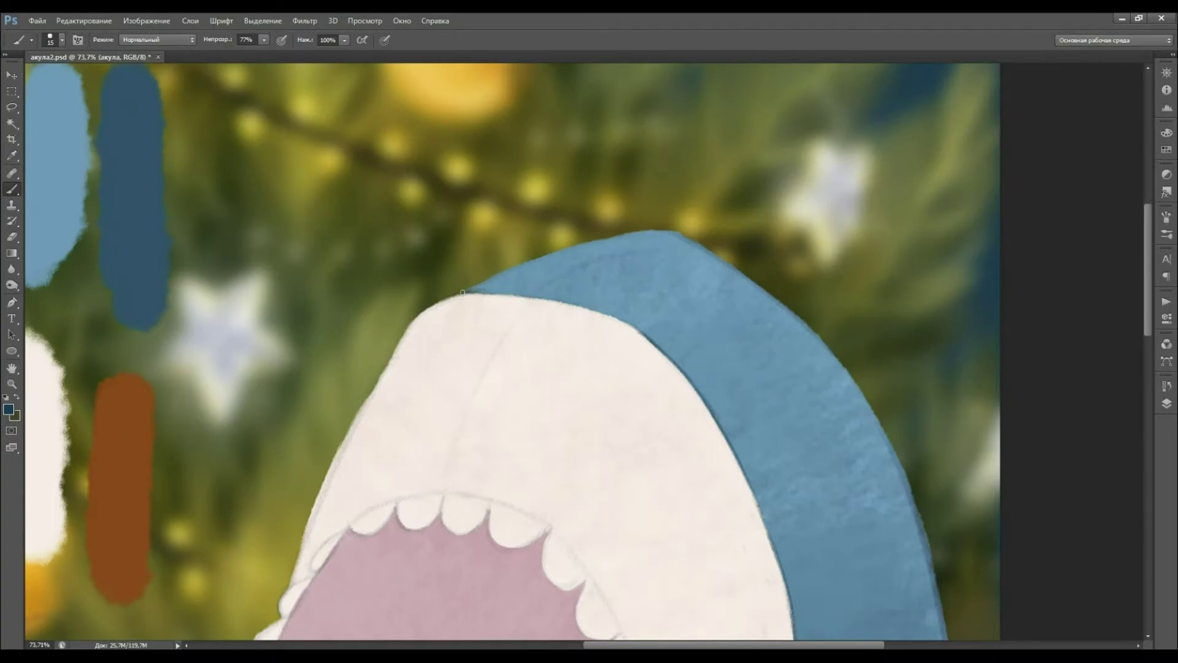
{"action": "scroll", "coordinate": [675, 231], "scroll_direction": "down", "scroll_amount": 5}
At 100% zoom, trace darker pink lines along the scalloped teeth and lower jaw edge.
{"action": "scroll", "coordinate": [775, 213], "scroll_direction": "left", "scroll_amount": 8}
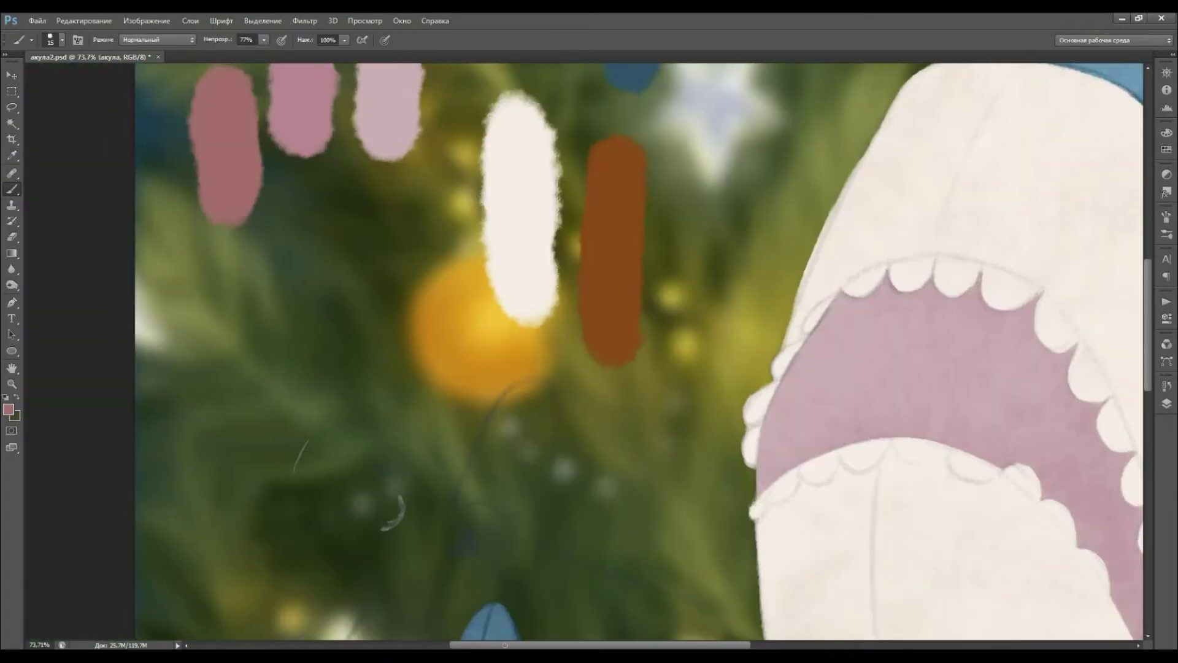
{"action": "scroll", "coordinate": [774, 213], "scroll_direction": "down", "scroll_amount": 7}
{"action": "scroll", "coordinate": [861, 169], "scroll_direction": "down", "scroll_amount": 3}
{"action": "scroll", "coordinate": [719, 176], "scroll_direction": "up", "scroll_amount": 10}
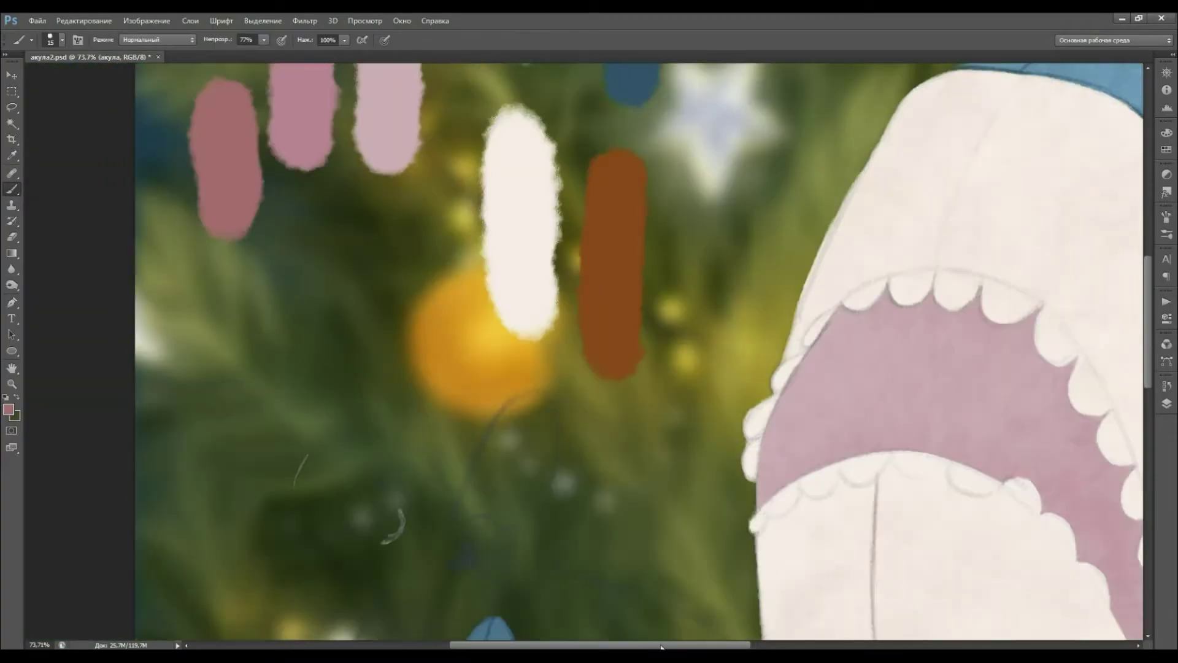
{"action": "scroll", "coordinate": [719, 177], "scroll_direction": "right", "scroll_amount": 4}
{"action": "key", "text": "ctrl+1"}
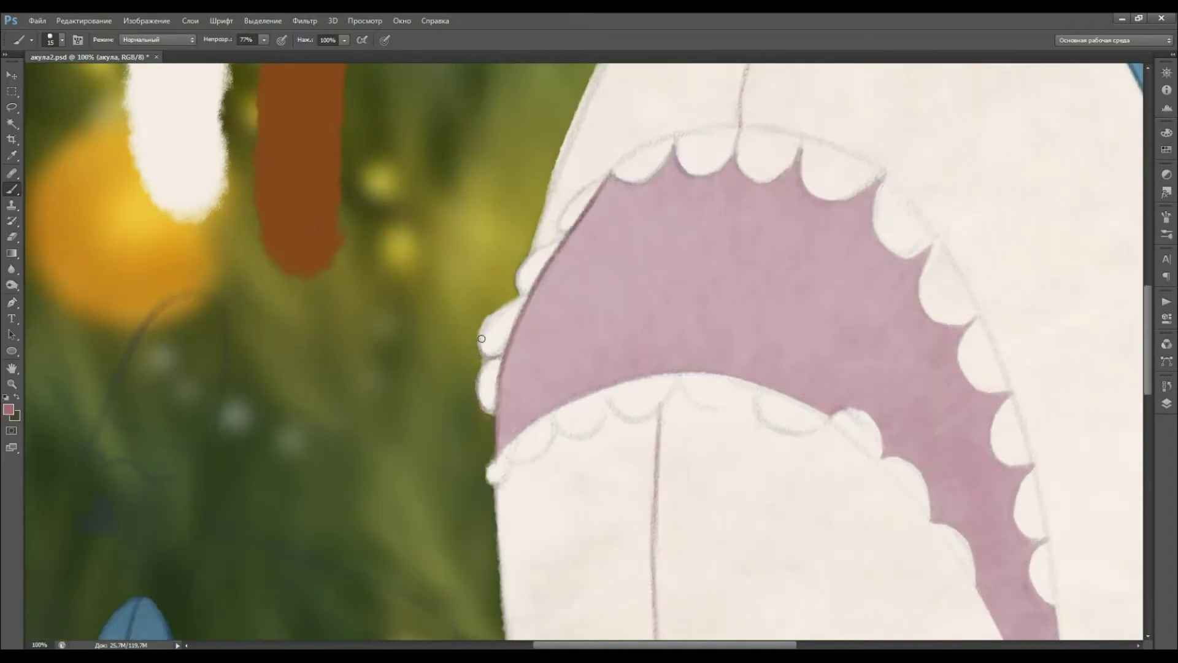
{"action": "left_click_drag", "start_coordinate": [760, 126], "coordinate": [1001, 373]}
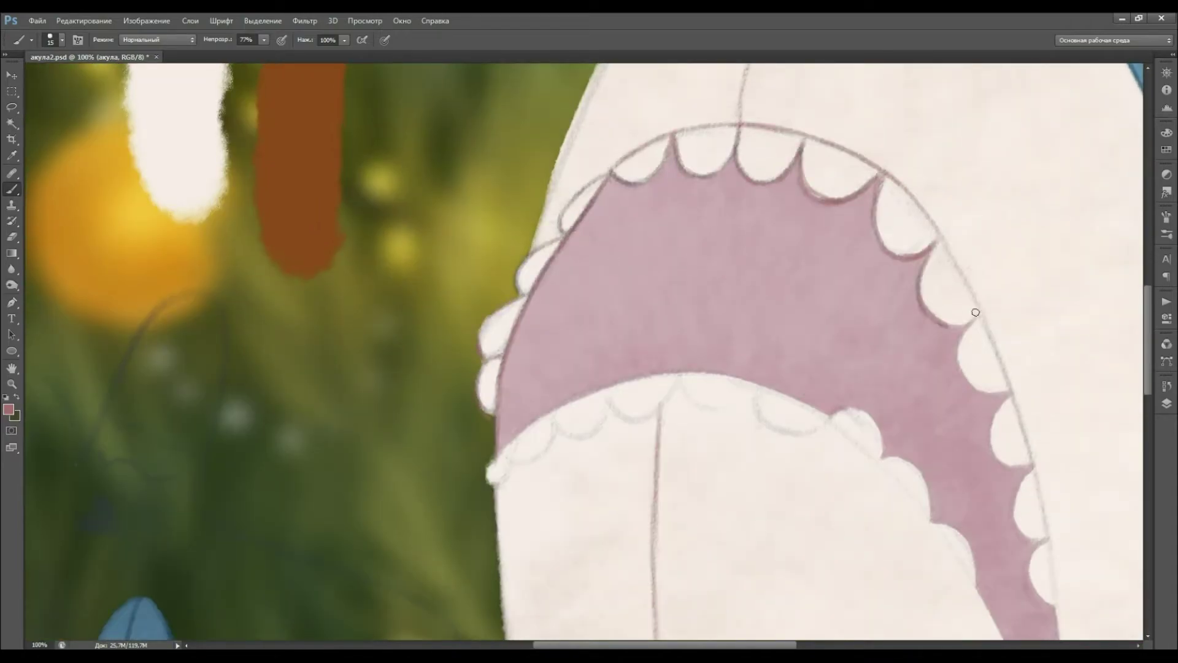
{"action": "left_click_drag", "start_coordinate": [976, 312], "coordinate": [1010, 429]}
{"action": "scroll", "coordinate": [1009, 430], "scroll_direction": "down", "scroll_amount": 5}
{"action": "left_click_drag", "start_coordinate": [1012, 307], "coordinate": [1043, 442]}
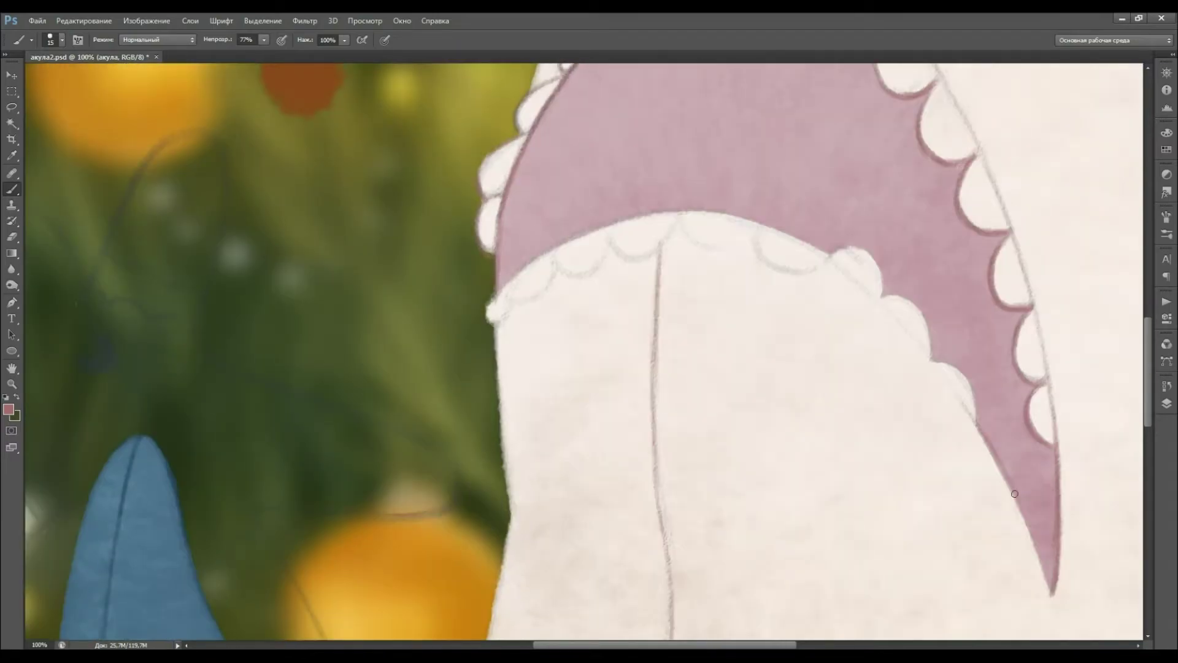
{"action": "scroll", "coordinate": [513, 388], "scroll_direction": "up", "scroll_amount": 3}
{"action": "left_click_drag", "start_coordinate": [846, 349], "coordinate": [992, 523]}
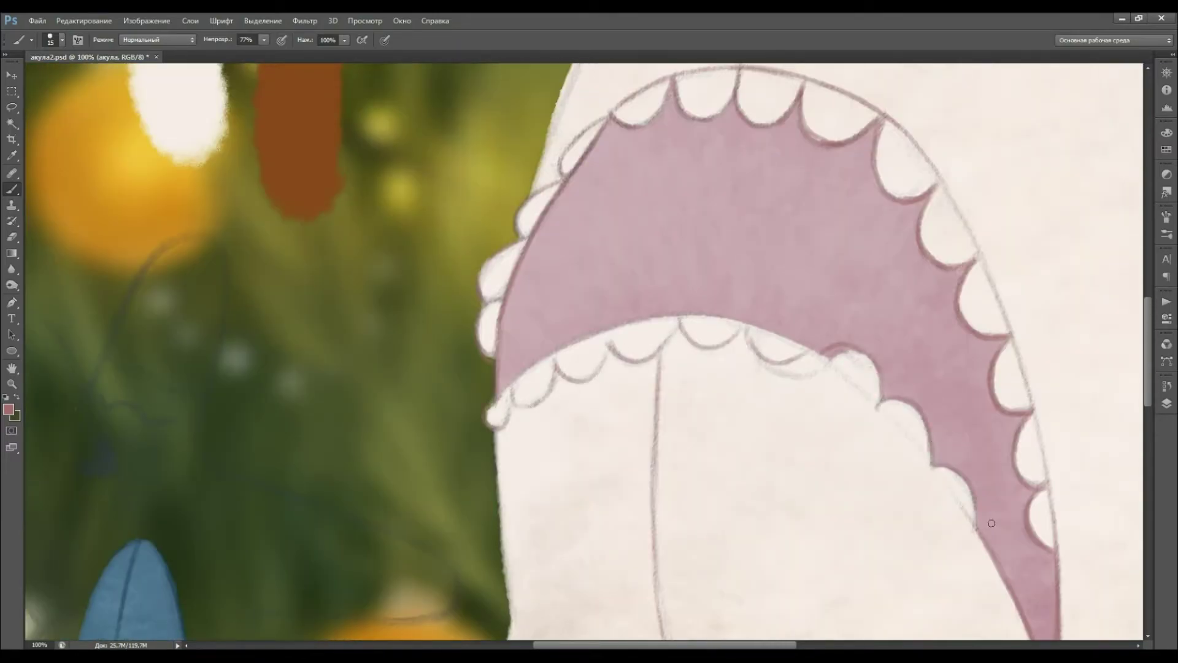
{"action": "scroll", "coordinate": [852, 358], "scroll_direction": "down", "scroll_amount": 5}
Sample brown, draw and fill the eye oval, then pick golden ochre for the iris.
{"action": "scroll", "coordinate": [855, 402], "scroll_direction": "down", "scroll_amount": 2}
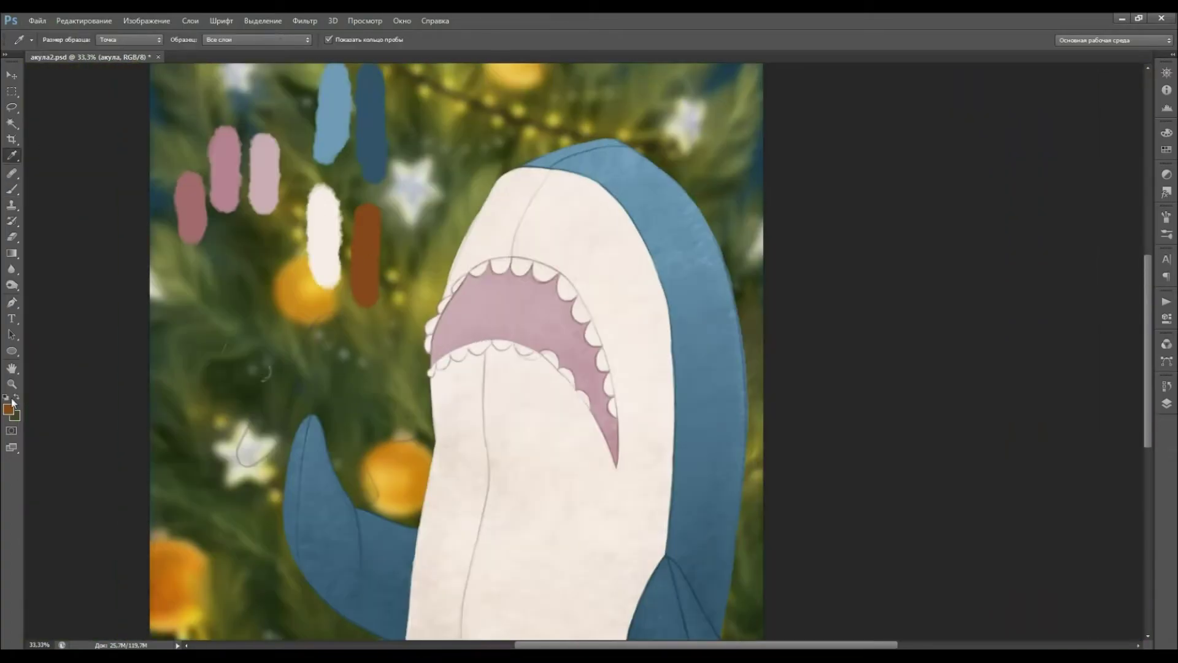
{"action": "left_click", "coordinate": [360, 258], "text": "alt"}
{"action": "scroll", "coordinate": [675, 368], "scroll_direction": "up", "scroll_amount": 8}
{"action": "mouse_move", "coordinate": [639, 457]}
{"action": "left_mouse_down"}
{"action": "mouse_move", "coordinate": [650, 280]}
{"action": "mouse_move", "coordinate": [717, 480]}
{"action": "left_mouse_up"}
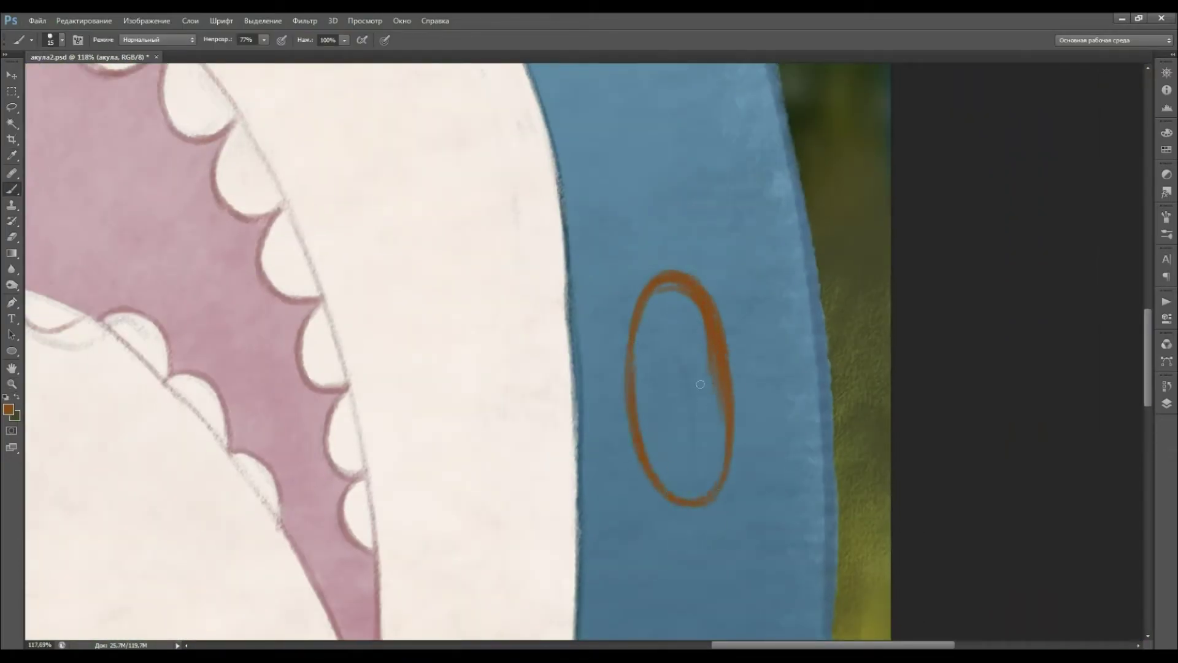
{"action": "key", "text": "]"}
{"action": "key", "text": "]"}
{"action": "key", "text": "]"}
{"action": "mouse_move", "coordinate": [700, 384]}
{"action": "left_mouse_down"}
{"action": "mouse_move", "coordinate": [666, 321]}
{"action": "mouse_move", "coordinate": [713, 478]}
{"action": "left_mouse_up"}
{"action": "right_click", "coordinate": [655, 343], "text": "alt+shift"}
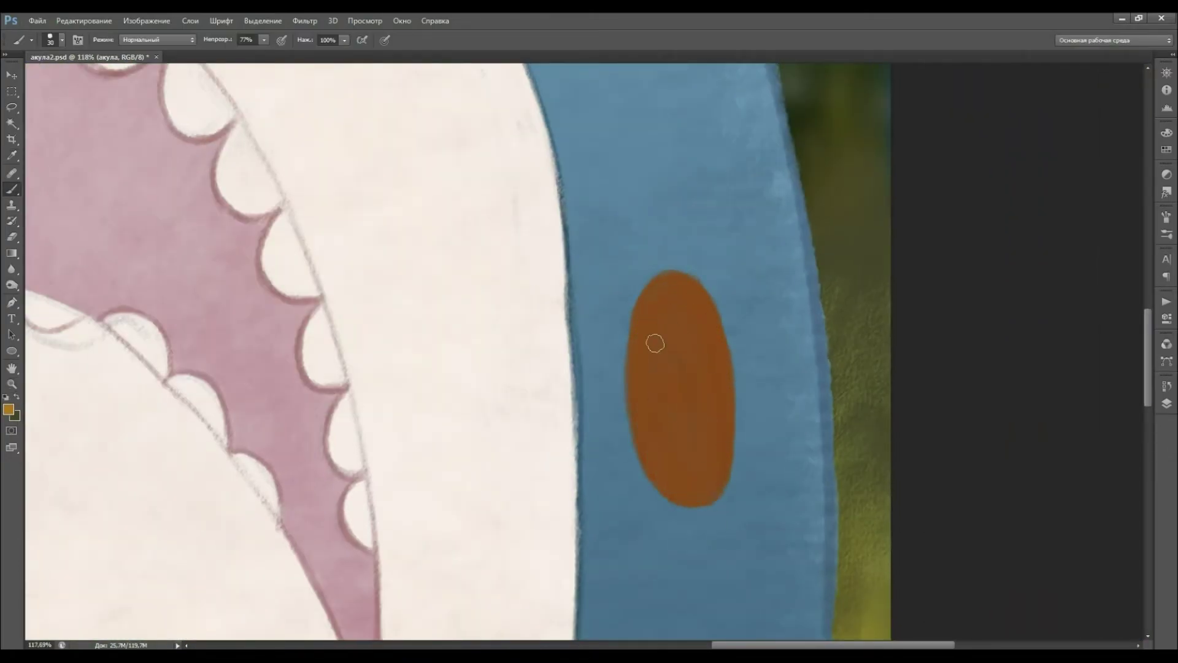
At actual size, paint a dark brown pupil inside the oval at 100% opacity.
{"action": "key", "text": "bracketleft"}
{"action": "key", "text": "bracketleft"}
{"action": "key", "text": "bracketleft"}
{"action": "key", "text": "ctrl+1"}
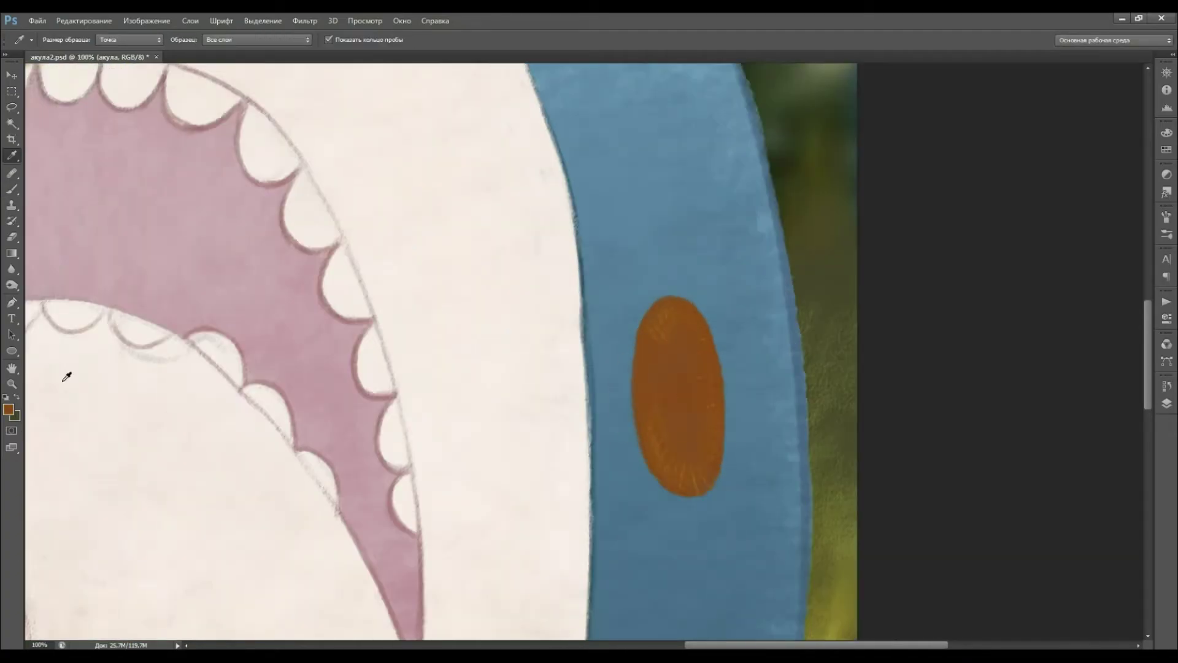
{"action": "key", "text": "x"}
{"action": "key", "text": "bracketright"}
{"action": "mouse_move", "coordinate": [672, 341]}
{"action": "left_mouse_down"}
{"action": "mouse_move", "coordinate": [663, 454]}
{"action": "mouse_move", "coordinate": [700, 343]}
{"action": "mouse_move", "coordinate": [675, 399]}
{"action": "mouse_move", "coordinate": [687, 458]}
{"action": "left_mouse_up"}
{"action": "key", "text": "0"}
{"action": "key", "text": "bracketright"}
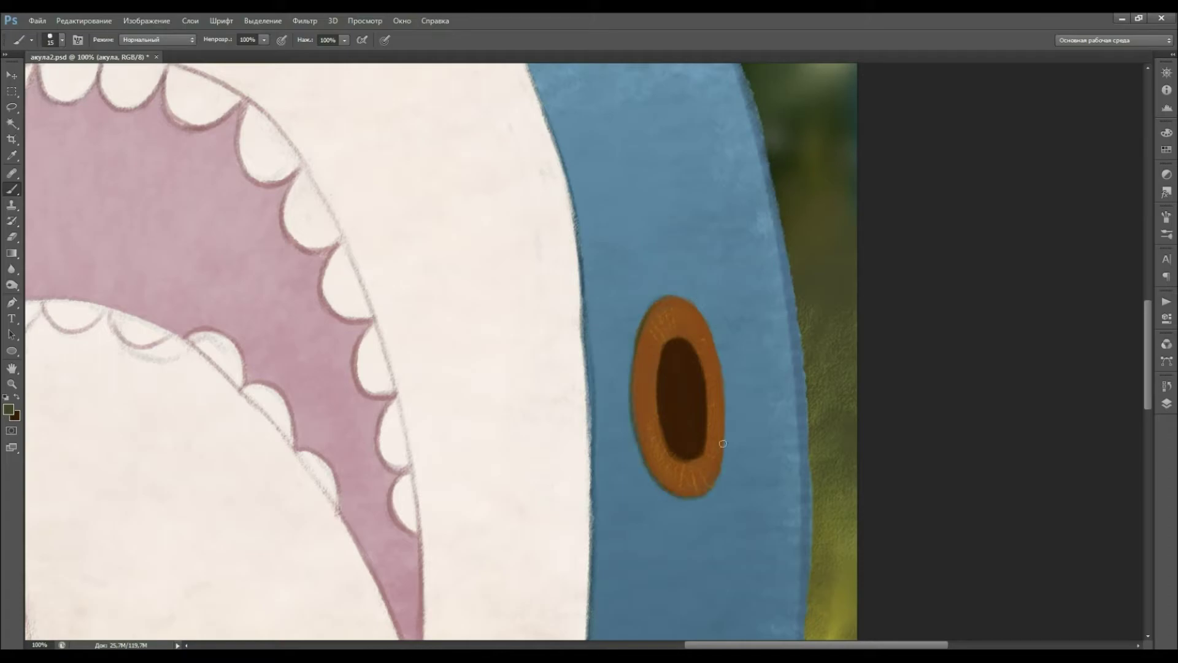
Shrink the brush and choose light cream for the eye highlights.
{"action": "key", "text": "bracketleft"}
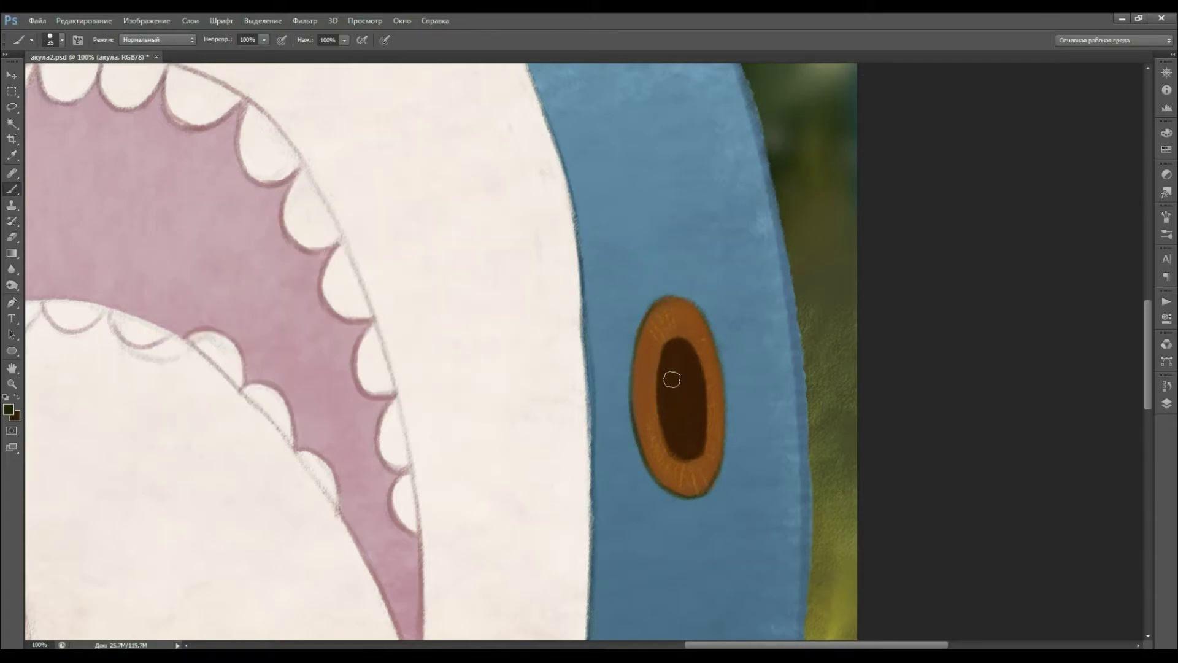
{"action": "left_click", "coordinate": [9, 409]}
{"action": "left_click", "coordinate": [465, 215]}
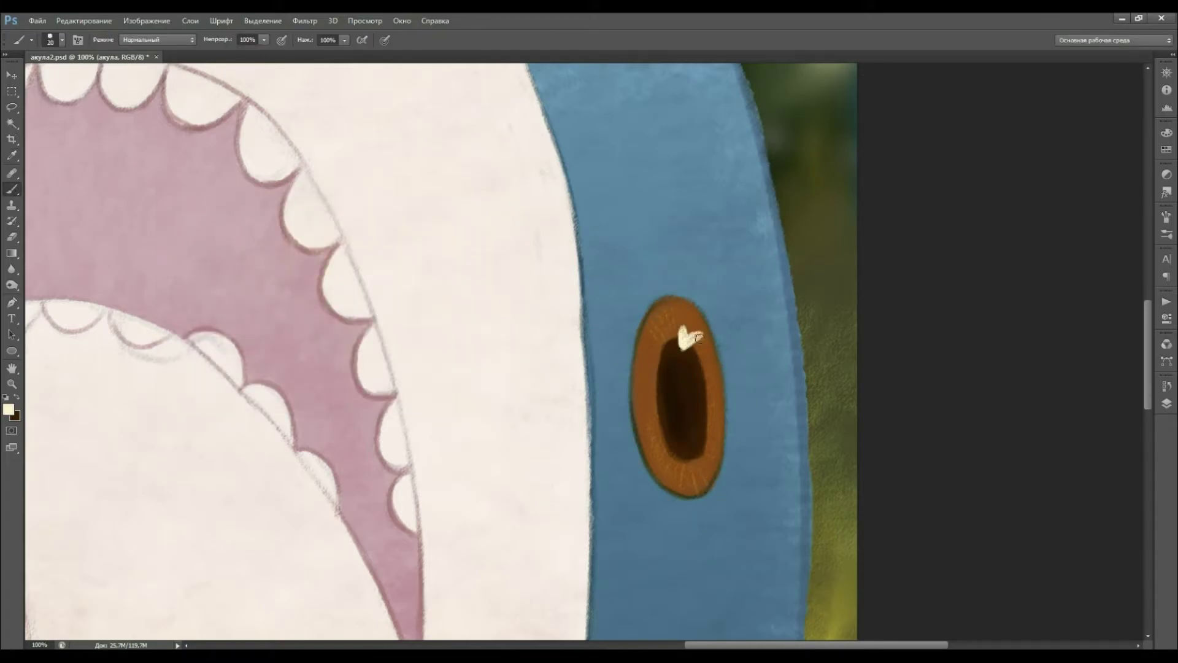
{"action": "key", "text": "ctrl+minus"}
{"action": "key", "text": "ctrl+minus"}
{"action": "key", "text": "ctrl+minus"}
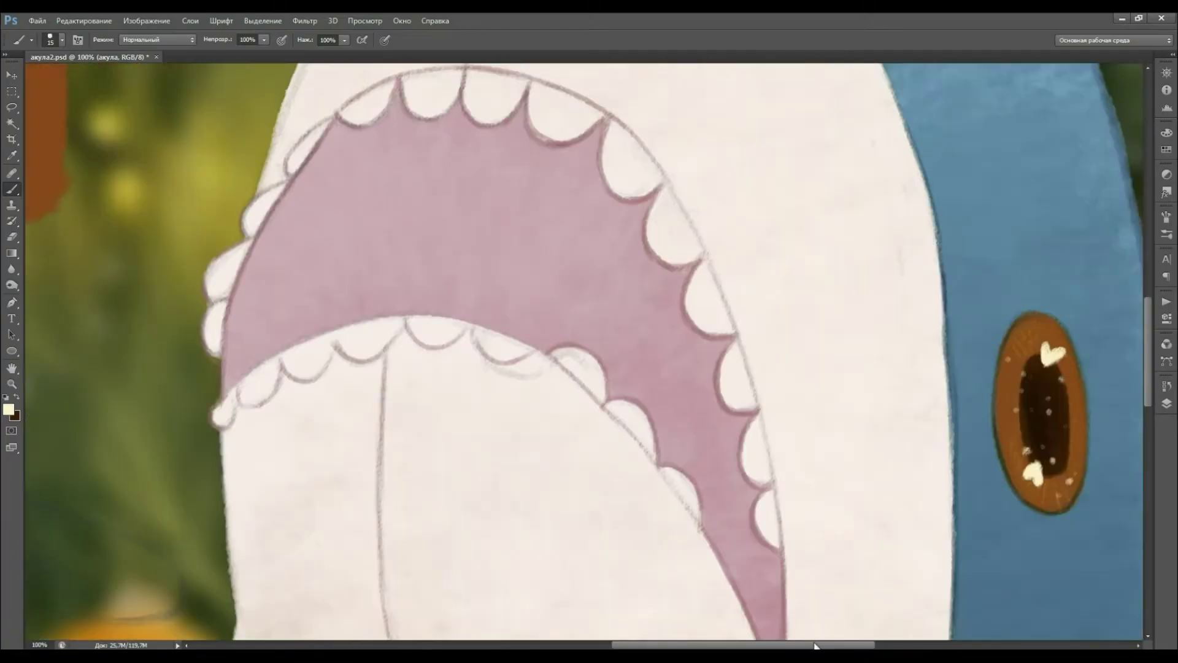
{"action": "key", "text": "F7"}
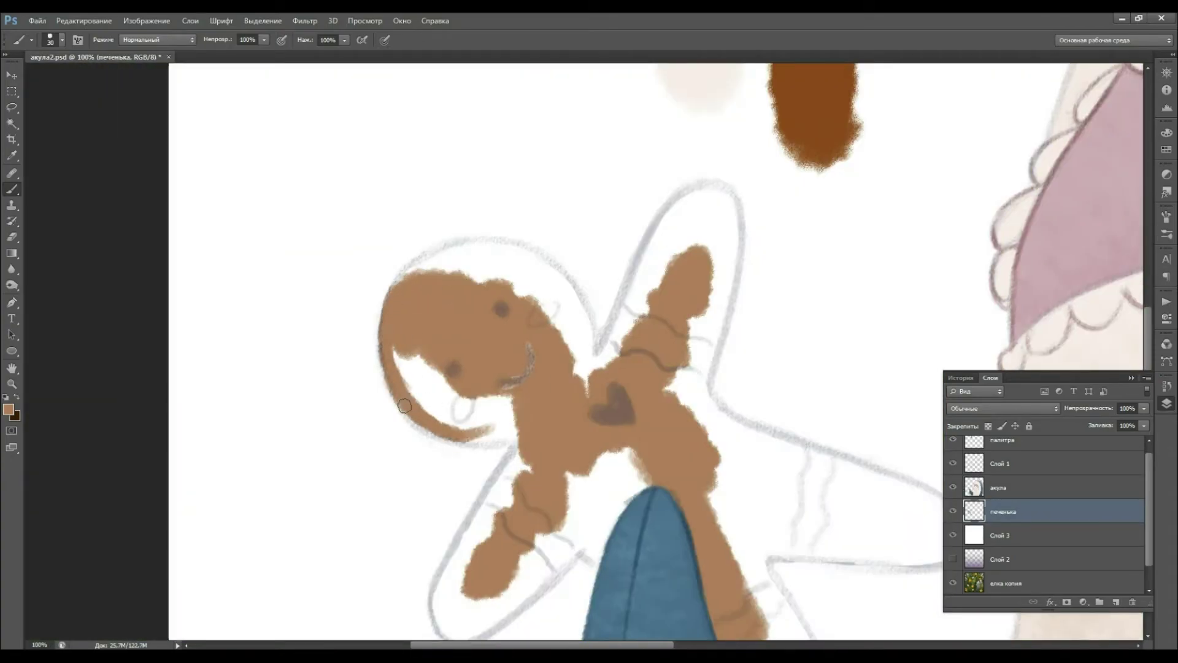
Paint brown over the cookie head's lower arc and top edge.
{"action": "left_click_drag", "start_coordinate": [404, 405], "coordinate": [509, 439]}
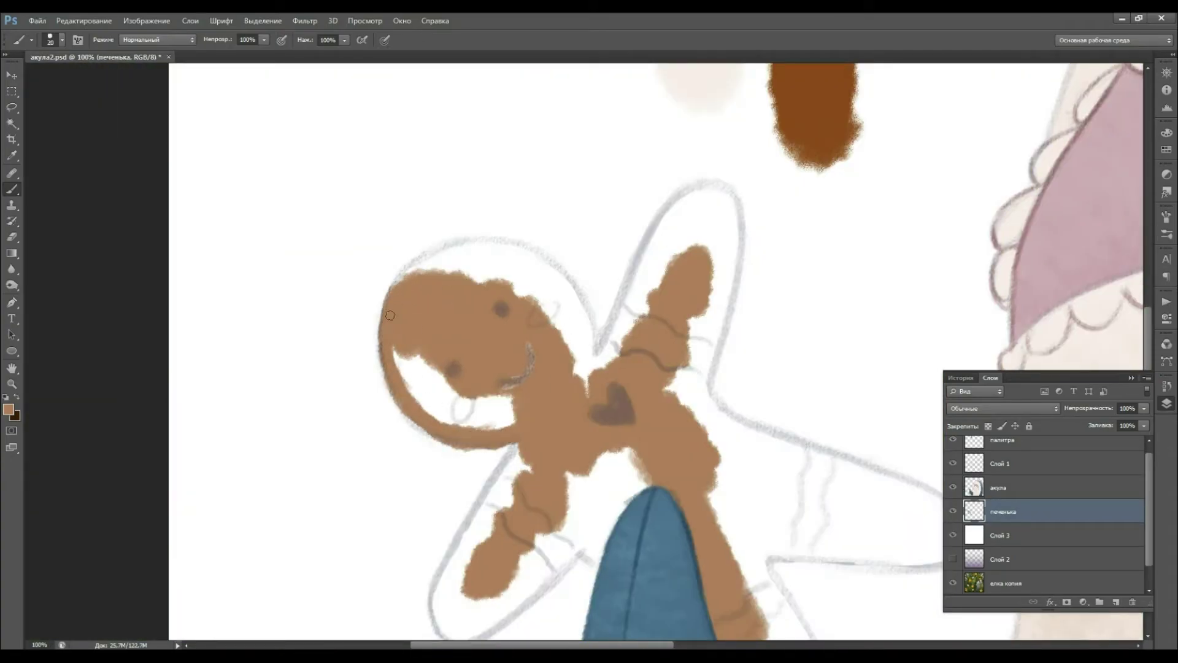
{"action": "mouse_move", "coordinate": [391, 315]}
{"action": "left_mouse_down"}
{"action": "mouse_move", "coordinate": [547, 282]}
{"action": "mouse_move", "coordinate": [518, 258]}
{"action": "mouse_move", "coordinate": [565, 282]}
{"action": "mouse_move", "coordinate": [553, 368]}
{"action": "left_mouse_up"}
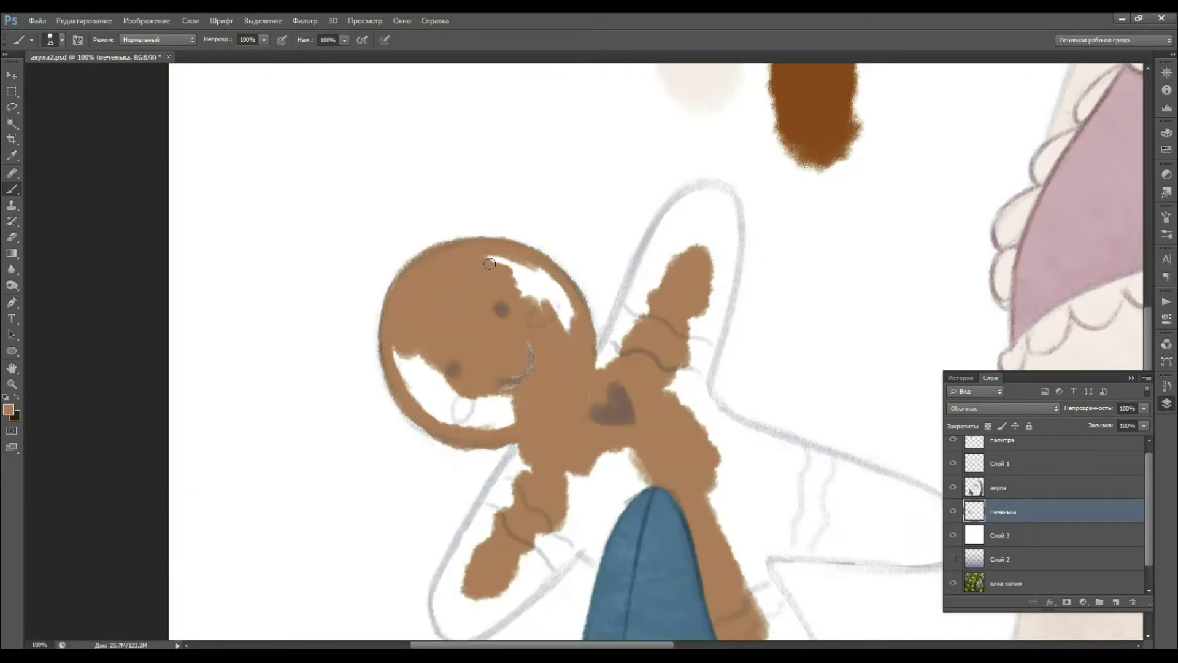
{"action": "left_click_drag", "start_coordinate": [485, 264], "coordinate": [570, 319]}
{"action": "left_click_drag", "start_coordinate": [393, 344], "coordinate": [509, 424]}
{"action": "left_click_drag", "start_coordinate": [602, 331], "coordinate": [632, 369]}
{"action": "left_click_drag", "start_coordinate": [1148, 368], "coordinate": [1147, 392]}
With a smaller brush, trace the gingerbread man's left, right and upper sketch outlines in brown.
{"action": "key", "text": "bracketleft"}
{"action": "mouse_move", "coordinate": [516, 322]}
{"action": "left_mouse_down"}
{"action": "mouse_move", "coordinate": [449, 437]}
{"action": "mouse_move", "coordinate": [488, 519]}
{"action": "mouse_move", "coordinate": [604, 399]}
{"action": "left_mouse_up"}
{"action": "left_click_drag", "start_coordinate": [770, 433], "coordinate": [840, 629]}
{"action": "scroll", "coordinate": [840, 629], "scroll_direction": "up", "scroll_amount": 3}
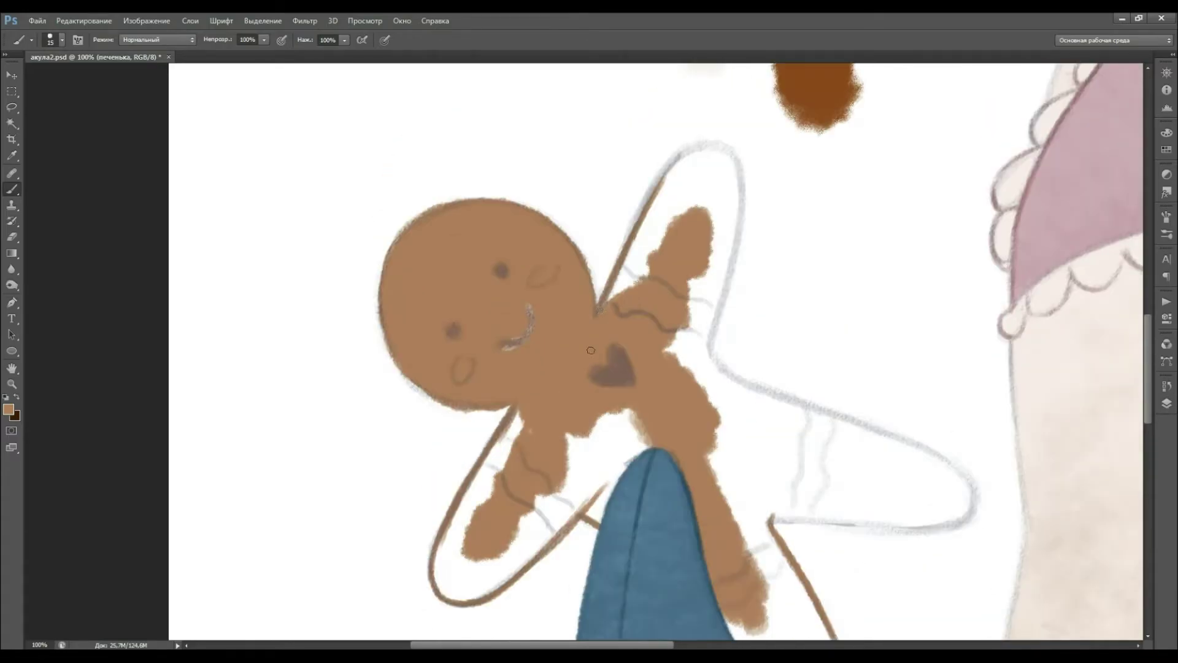
{"action": "left_click_drag", "start_coordinate": [650, 184], "coordinate": [620, 270]}
{"action": "mouse_move", "coordinate": [731, 147]}
{"action": "left_mouse_down"}
{"action": "mouse_move", "coordinate": [712, 356]}
{"action": "mouse_move", "coordinate": [841, 398]}
{"action": "left_mouse_up"}
{"action": "scroll", "coordinate": [732, 236], "scroll_direction": "down", "scroll_amount": 5}
{"action": "left_click_drag", "start_coordinate": [732, 236], "coordinate": [981, 362]}
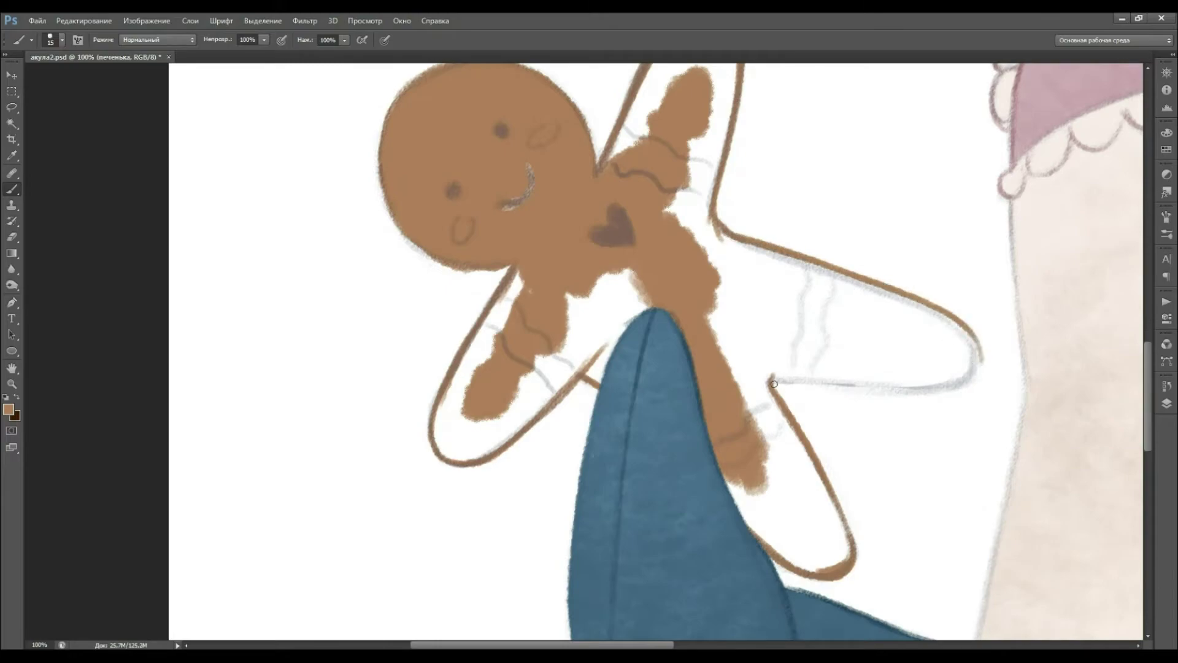
{"action": "left_click_drag", "start_coordinate": [771, 382], "coordinate": [932, 384]}
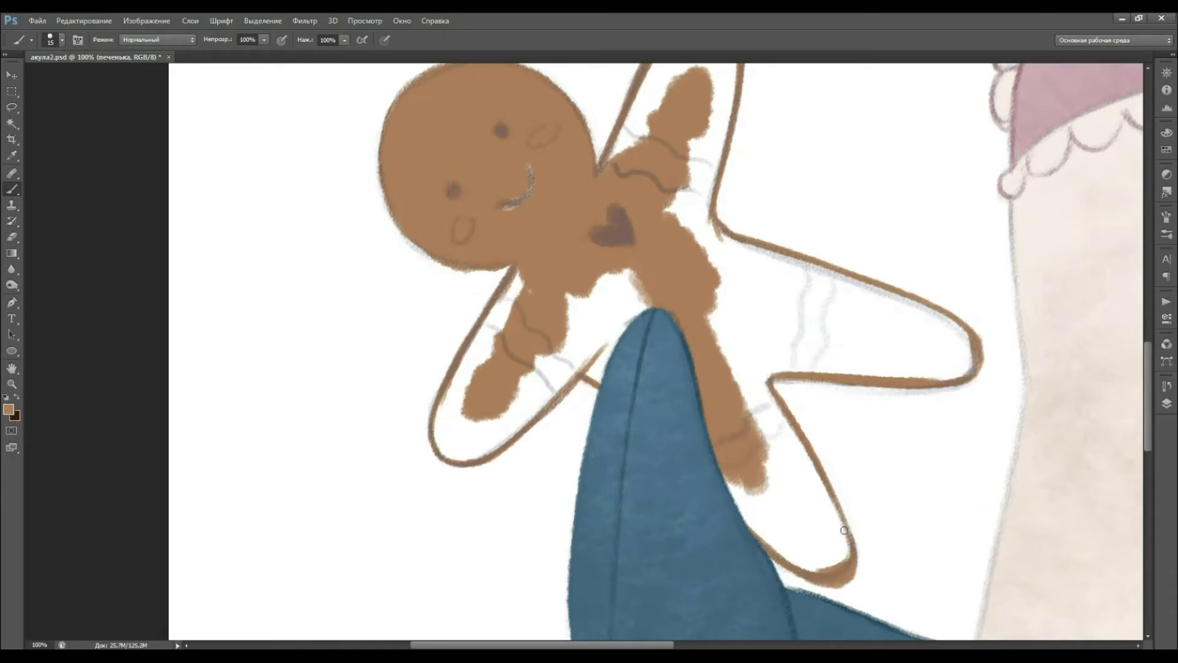
With a larger brush, fill the lower arm, left arm, torso and right arm solid brown.
{"action": "left_click", "coordinate": [846, 576], "text": "alt"}
{"action": "key", "text": "bracketright"}
{"action": "key", "text": "bracketright"}
{"action": "left_click_drag", "start_coordinate": [798, 552], "coordinate": [737, 467]}
{"action": "mouse_move", "coordinate": [748, 380]}
{"action": "left_mouse_down"}
{"action": "mouse_move", "coordinate": [808, 557]}
{"action": "mouse_move", "coordinate": [534, 276]}
{"action": "mouse_move", "coordinate": [467, 398]}
{"action": "left_mouse_up"}
{"action": "left_click_drag", "start_coordinate": [442, 356], "coordinate": [503, 448]}
{"action": "key", "text": "bracketleft"}
{"action": "mouse_move", "coordinate": [712, 307]}
{"action": "left_mouse_down"}
{"action": "mouse_move", "coordinate": [766, 377]}
{"action": "mouse_move", "coordinate": [976, 359]}
{"action": "mouse_move", "coordinate": [979, 325]}
{"action": "mouse_move", "coordinate": [853, 294]}
{"action": "left_mouse_up"}
{"action": "key", "text": "ctrl+z"}
{"action": "mouse_move", "coordinate": [675, 203]}
{"action": "left_mouse_down"}
{"action": "mouse_move", "coordinate": [855, 335]}
{"action": "mouse_move", "coordinate": [791, 276]}
{"action": "left_mouse_up"}
{"action": "scroll", "coordinate": [699, 295], "scroll_direction": "up", "scroll_amount": 3}
{"action": "mouse_move", "coordinate": [632, 264]}
{"action": "left_mouse_down"}
{"action": "mouse_move", "coordinate": [706, 380]}
{"action": "mouse_move", "coordinate": [689, 213]}
{"action": "left_mouse_up"}
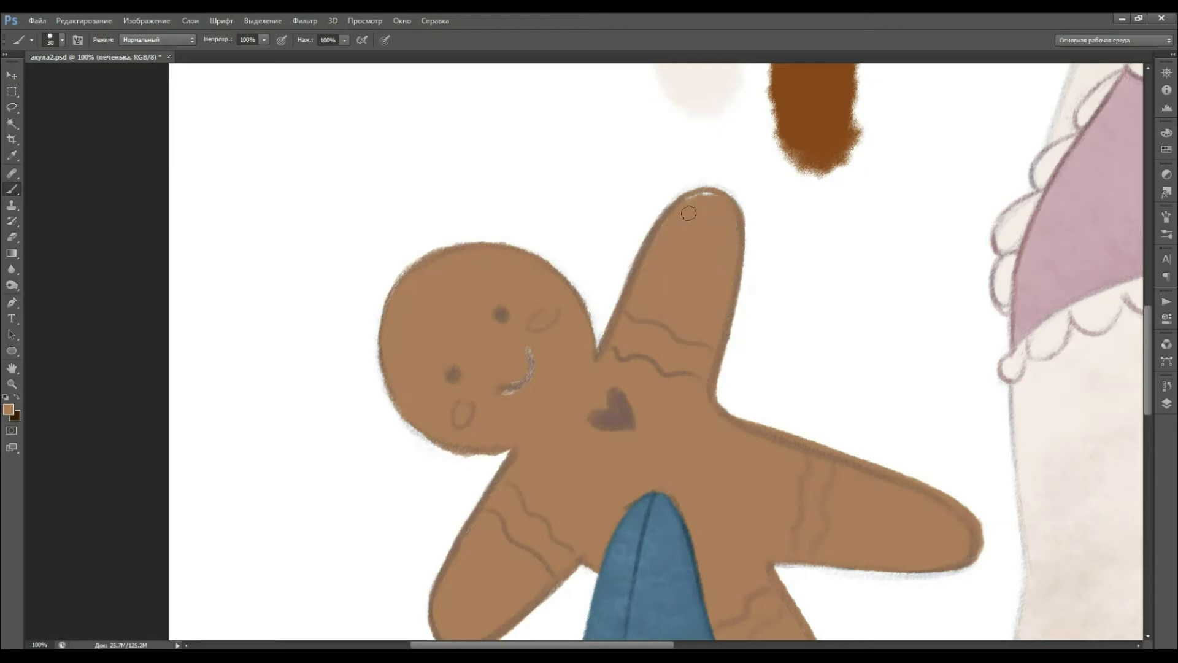
Zoom out to the whole image and bring up the layers list.
{"action": "key", "text": "z"}
{"action": "left_click", "coordinate": [737, 316], "text": "alt"}
{"action": "key", "text": "F7"}
{"action": "left_click", "coordinate": [1000, 463]}
Select the cookie layer, lock transparency, and set the brush to 26% opacity.
{"action": "left_click", "coordinate": [506, 370], "text": "alt"}
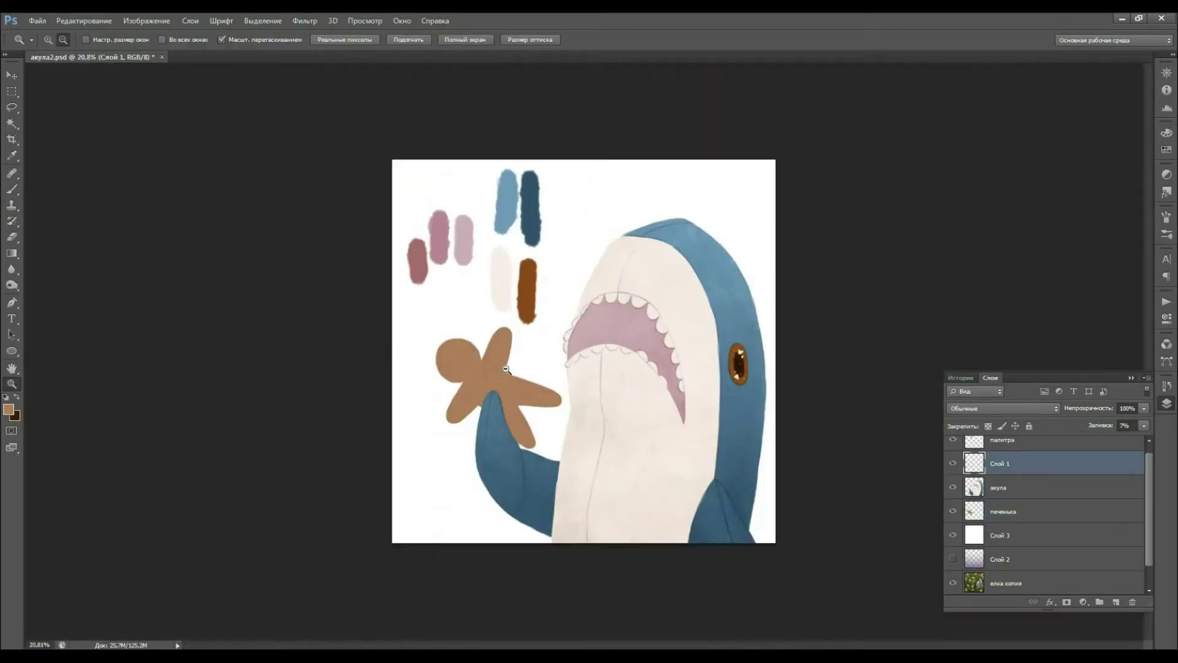
{"action": "key", "text": "b"}
{"action": "key", "text": "2"}
{"action": "key", "text": "6"}
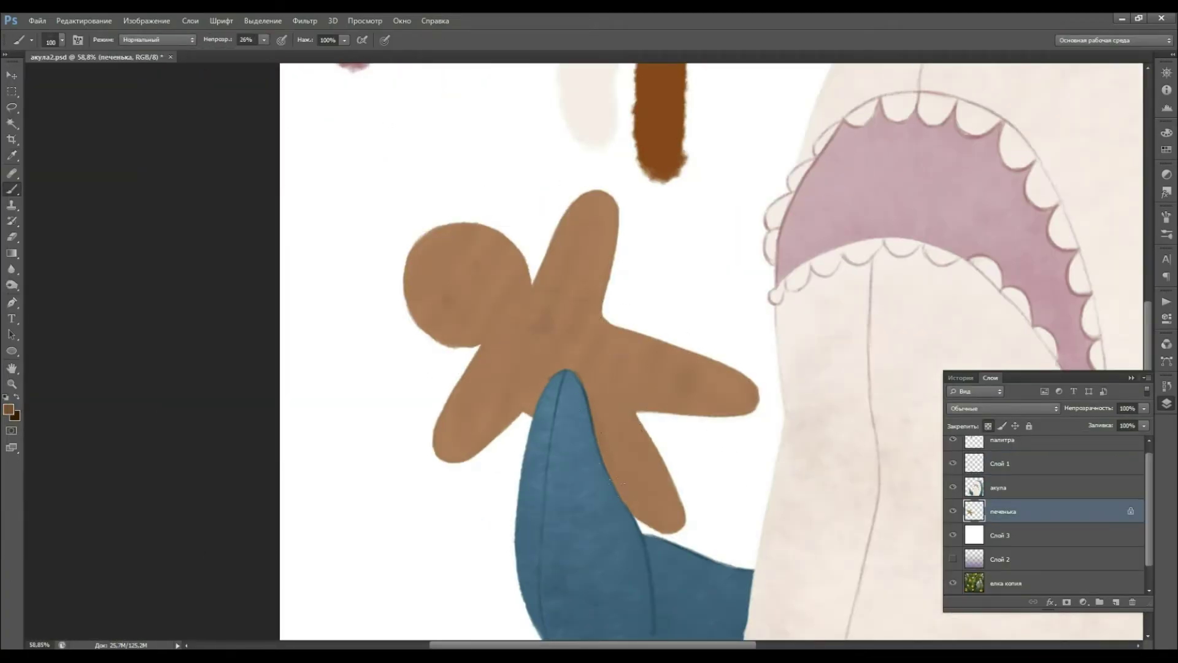
{"action": "scroll", "coordinate": [479, 368], "scroll_direction": "up", "scroll_amount": 2}
{"action": "key", "text": "bracketright"}
{"action": "key", "text": "bracketright"}
{"action": "key", "text": "bracketright"}
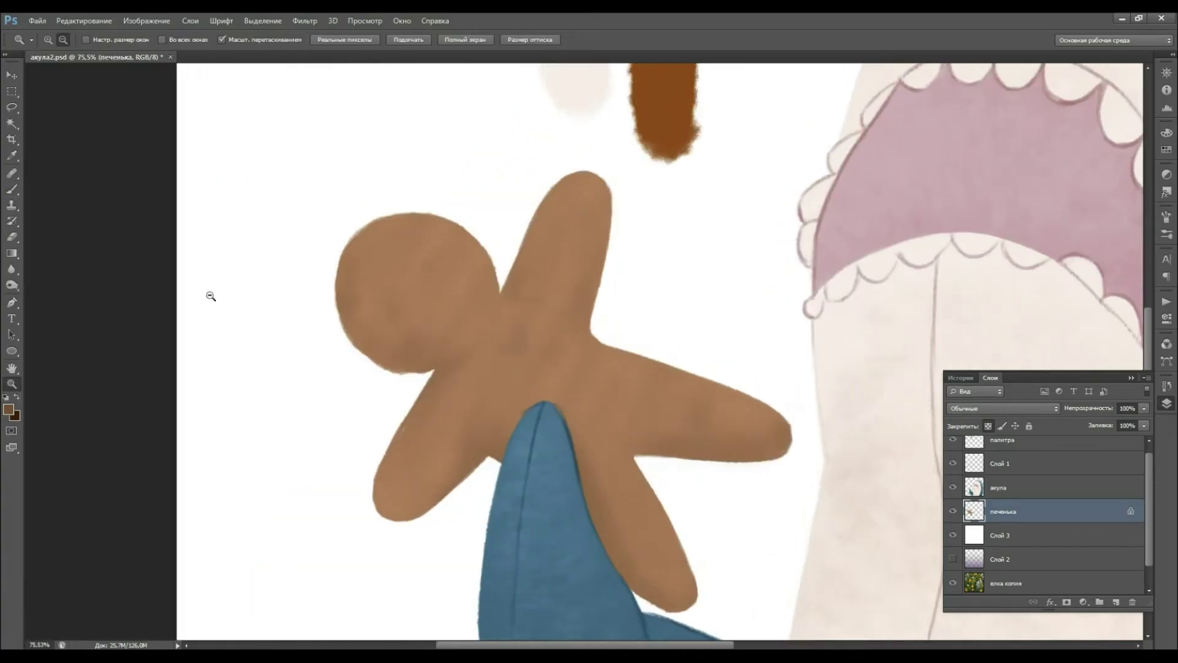
Shade the cookie with a lighter tan for highlights and a darker brown.
{"action": "left_click", "coordinate": [9, 409]}
{"action": "left_click", "coordinate": [218, 245]}
{"action": "key", "text": "Return"}
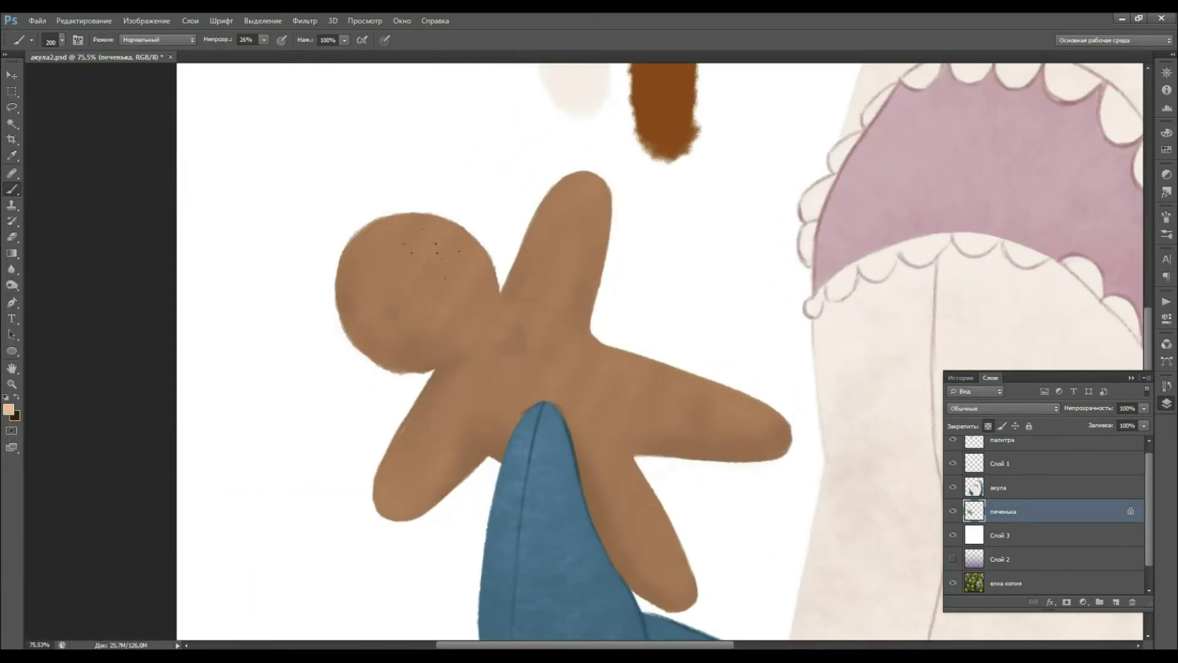
{"action": "scroll", "coordinate": [418, 313], "scroll_direction": "up", "scroll_amount": 1}
{"action": "left_click", "coordinate": [310, 297], "text": "alt"}
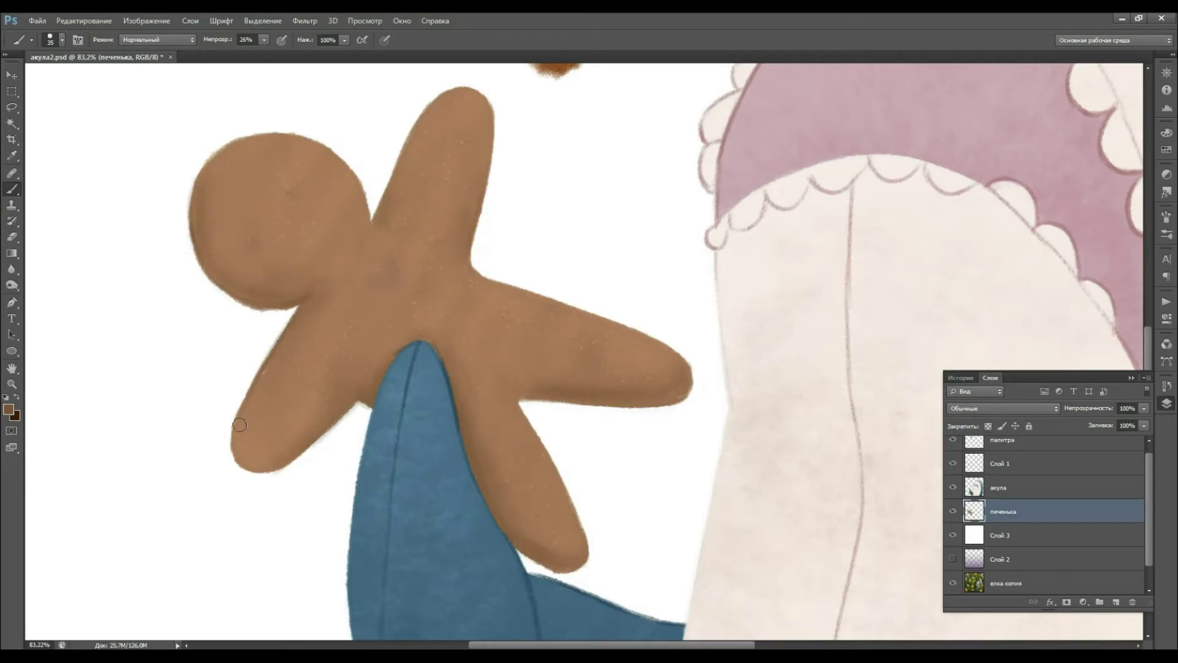
{"action": "scroll", "coordinate": [240, 425], "scroll_direction": "down", "scroll_amount": 3}
With a smaller brush, paint white icing on the cookie's face and two wavy lines on the raised arm.
{"action": "scroll", "coordinate": [346, 326], "scroll_direction": "up", "scroll_amount": 4}
{"action": "key", "text": "bracketleft"}
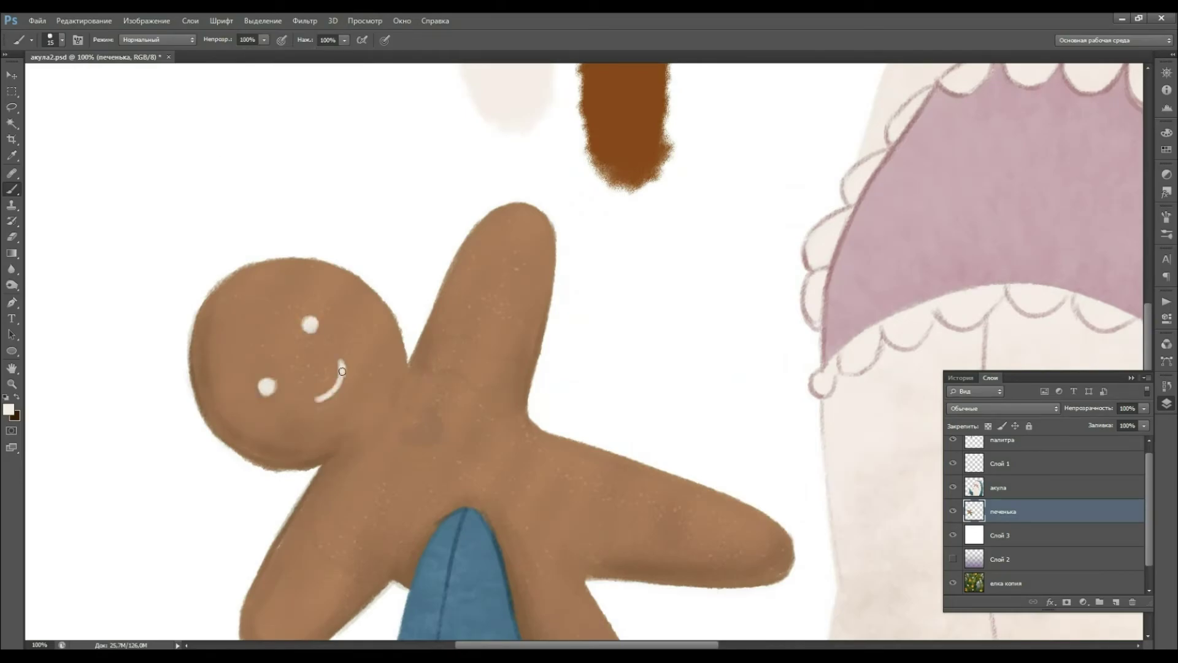
{"action": "left_click_drag", "start_coordinate": [342, 372], "coordinate": [403, 253]}
{"action": "left_click_drag", "start_coordinate": [478, 224], "coordinate": [595, 251]}
{"action": "left_click_drag", "start_coordinate": [488, 200], "coordinate": [600, 226]}
{"action": "left_click_drag", "start_coordinate": [553, 307], "coordinate": [552, 218]}
Add wavy white icing lines on the left arm and the leg.
{"action": "left_click_drag", "start_coordinate": [368, 274], "coordinate": [429, 316]}
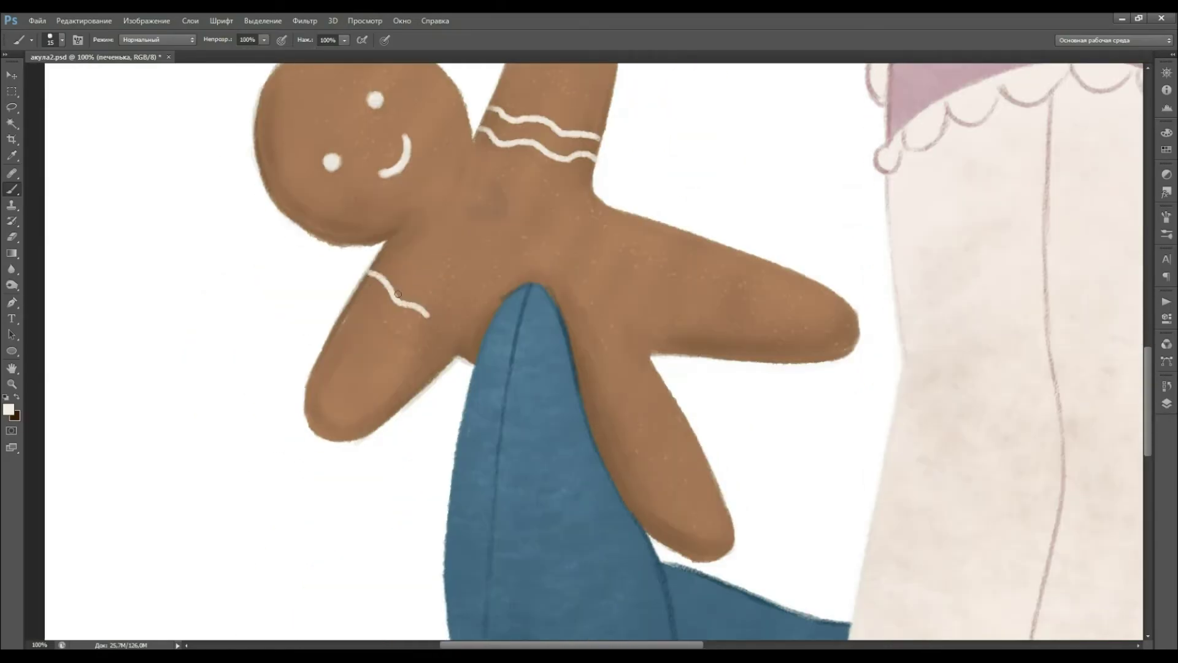
{"action": "left_click_drag", "start_coordinate": [370, 273], "coordinate": [446, 361]}
{"action": "left_click_drag", "start_coordinate": [354, 297], "coordinate": [425, 382]}
{"action": "left_click_drag", "start_coordinate": [648, 512], "coordinate": [705, 474]}
{"action": "left_click_drag", "start_coordinate": [629, 503], "coordinate": [699, 453]}
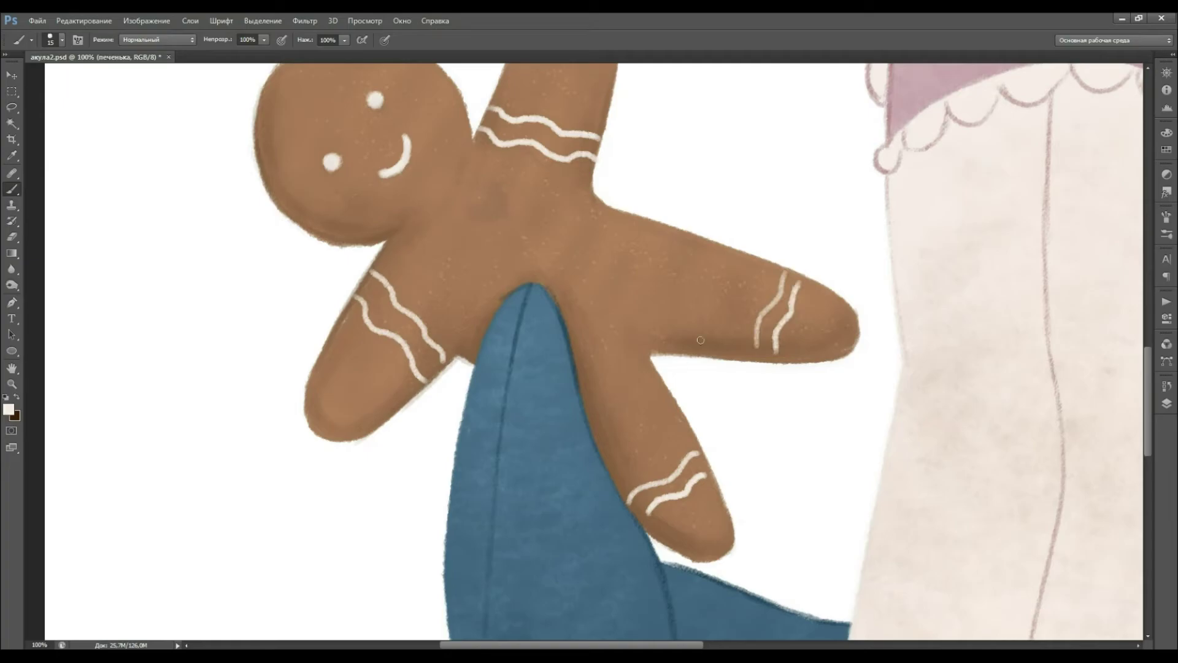
Pick pink from the swatches and paint the cookie's cheeks and a heart.
{"action": "scroll", "coordinate": [415, 179], "scroll_direction": "up", "scroll_amount": 10}
{"action": "left_click", "coordinate": [415, 178], "text": "alt"}
{"action": "scroll", "coordinate": [416, 178], "scroll_direction": "down", "scroll_amount": 7}
{"action": "left_click_drag", "start_coordinate": [340, 415], "coordinate": [359, 393]}
{"action": "left_click_drag", "start_coordinate": [405, 320], "coordinate": [414, 301]}
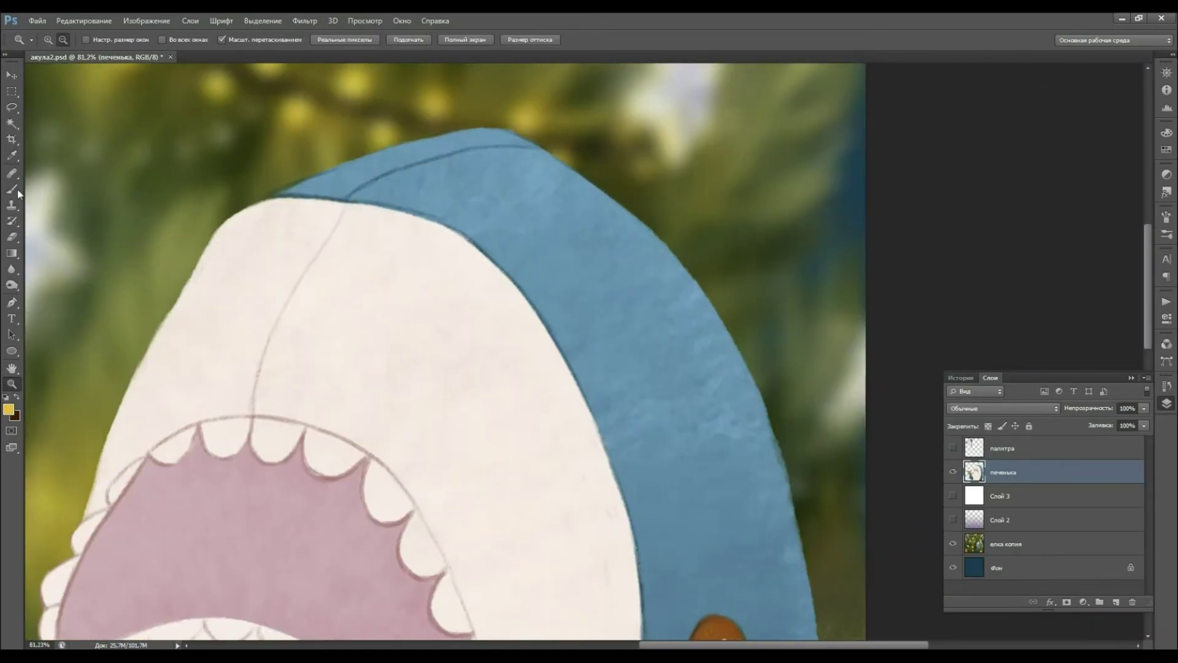
Paint yellow rim light along the shark's top edge and down its side.
{"action": "left_click_drag", "start_coordinate": [500, 130], "coordinate": [642, 216]}
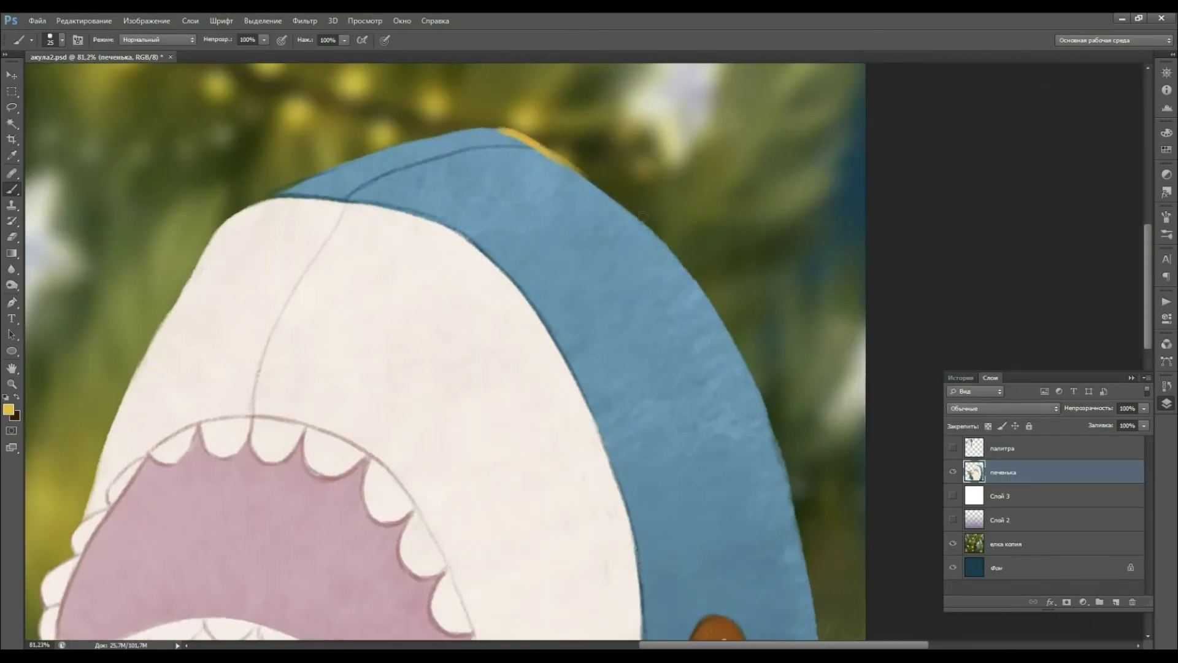
{"action": "mouse_move", "coordinate": [548, 152]}
{"action": "left_mouse_down"}
{"action": "mouse_move", "coordinate": [718, 304]}
{"action": "mouse_move", "coordinate": [798, 553]}
{"action": "left_mouse_up"}
{"action": "scroll", "coordinate": [798, 552], "scroll_direction": "down", "scroll_amount": 8}
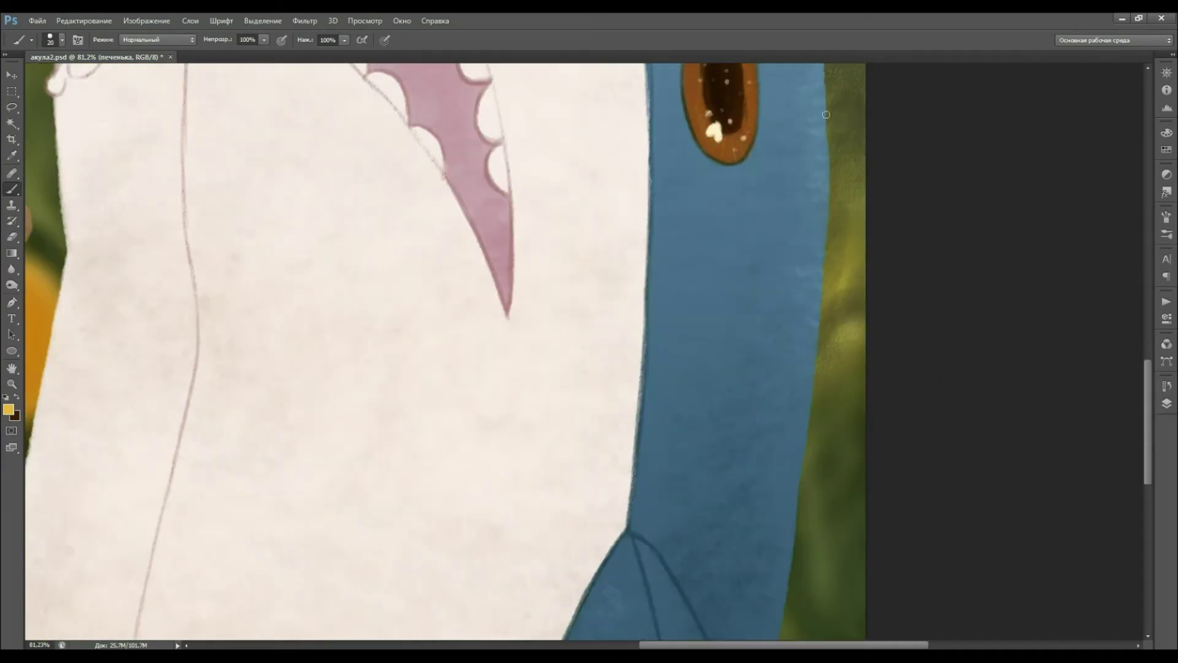
{"action": "left_click_drag", "start_coordinate": [825, 70], "coordinate": [807, 443]}
{"action": "scroll", "coordinate": [808, 442], "scroll_direction": "down", "scroll_amount": 5}
Zoom out and trace yellow rim light along the edge and top of the head.
{"action": "key", "text": "ctrl+minus"}
{"action": "scroll", "coordinate": [859, 429], "scroll_direction": "up", "scroll_amount": 10}
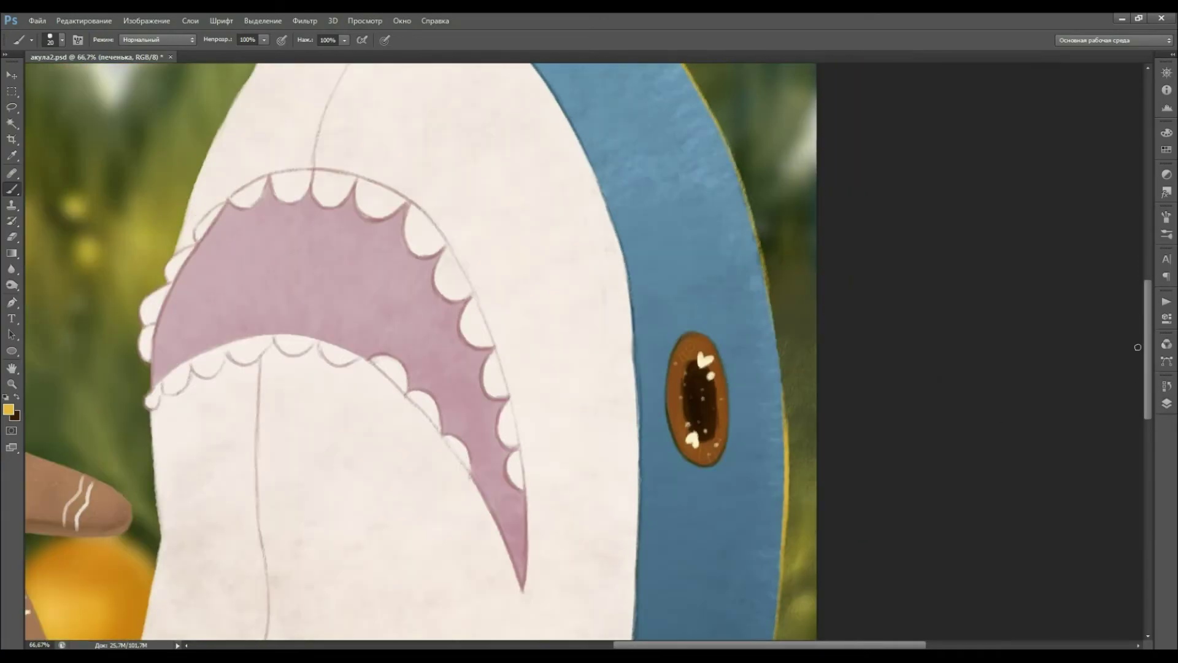
{"action": "scroll", "coordinate": [939, 412], "scroll_direction": "down", "scroll_amount": 3}
{"action": "scroll", "coordinate": [564, 295], "scroll_direction": "up", "scroll_amount": 5}
{"action": "left_click_drag", "start_coordinate": [551, 322], "coordinate": [565, 296]}
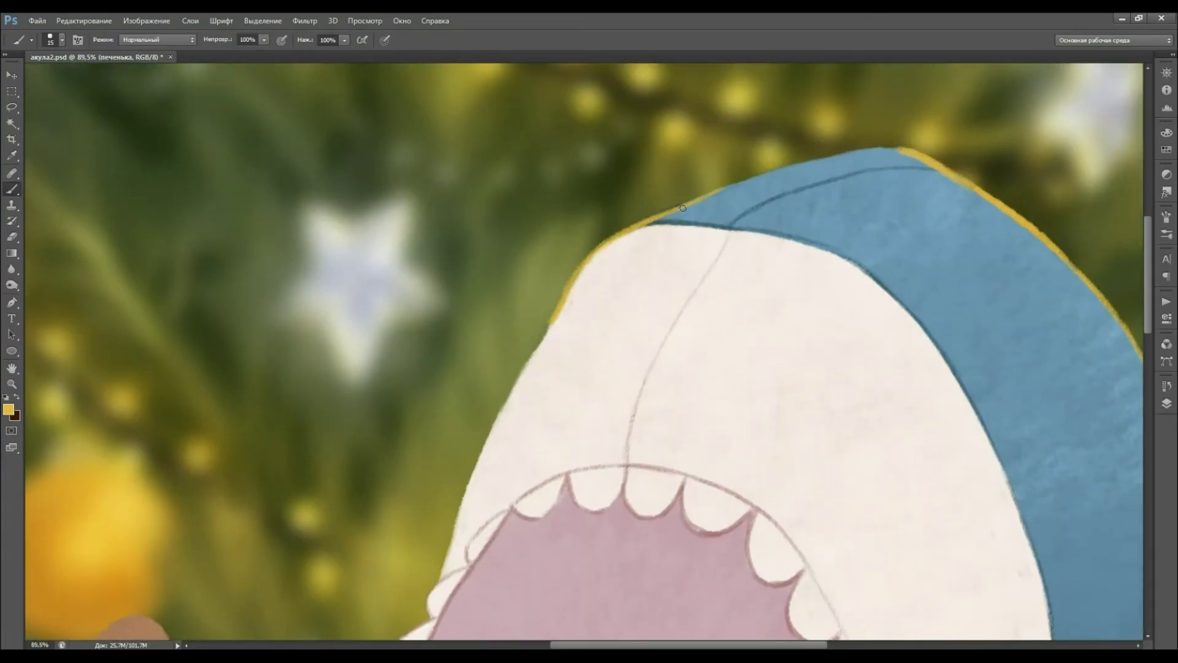
{"action": "left_click_drag", "start_coordinate": [683, 209], "coordinate": [919, 156]}
Edge the fin under the cookie and the fin's left side with yellow.
{"action": "scroll", "coordinate": [1009, 205], "scroll_direction": "down", "scroll_amount": 5}
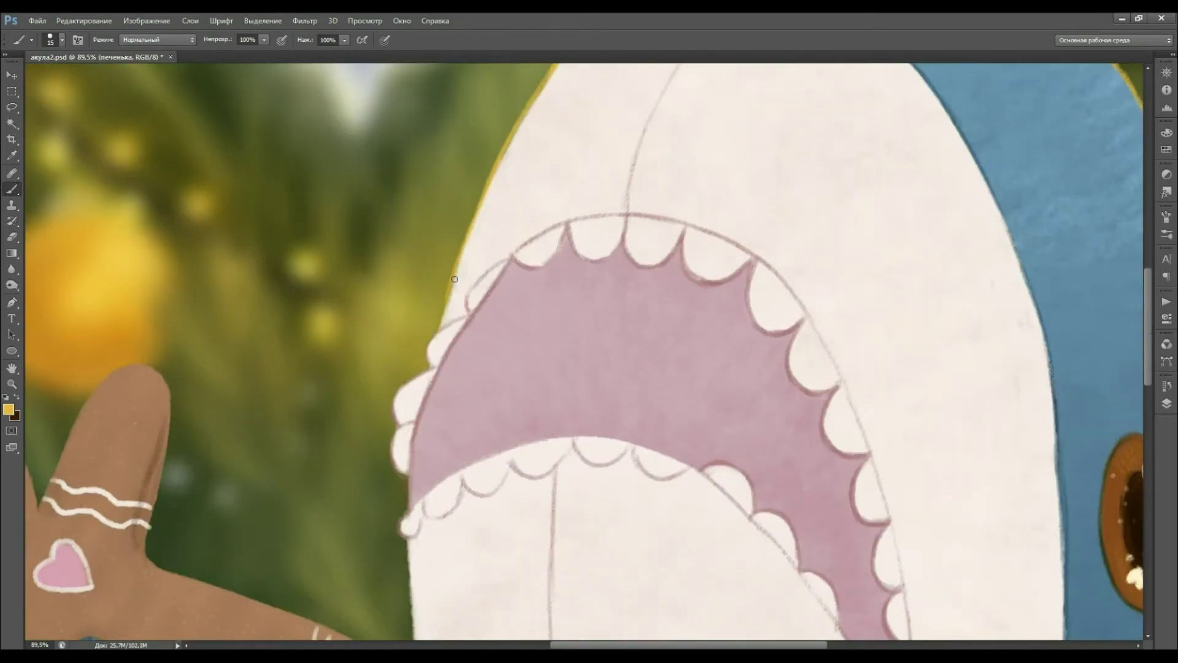
{"action": "scroll", "coordinate": [416, 523], "scroll_direction": "down", "scroll_amount": 4}
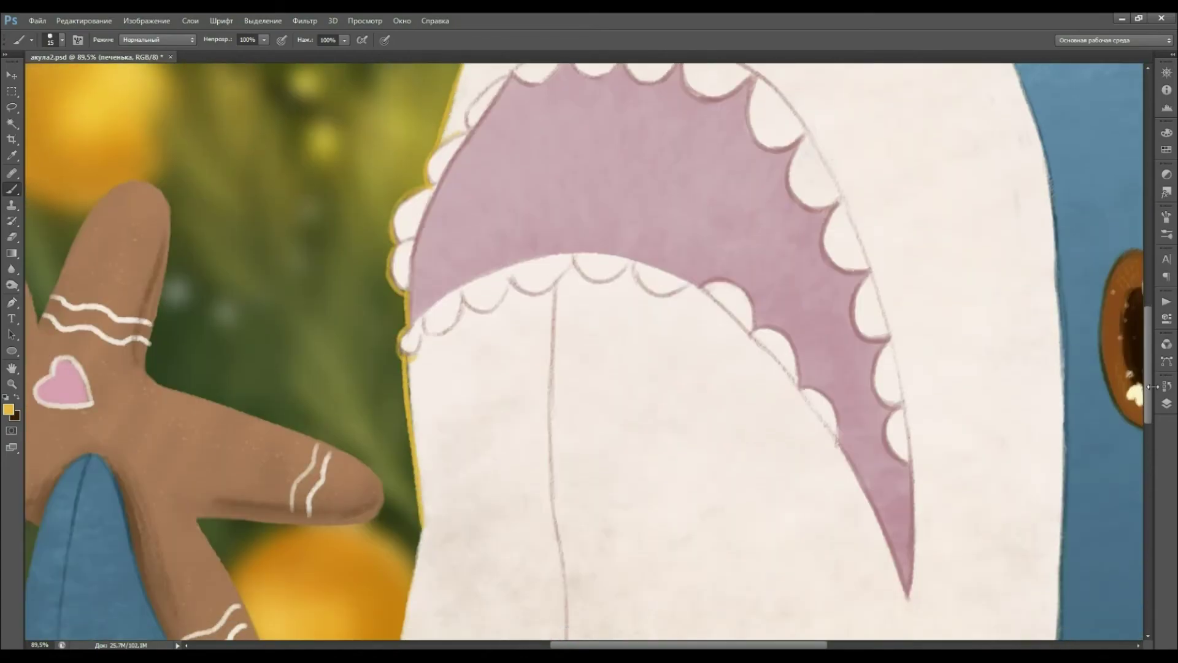
{"action": "scroll", "coordinate": [612, 330], "scroll_direction": "down", "scroll_amount": 5}
{"action": "scroll", "coordinate": [611, 330], "scroll_direction": "down", "scroll_amount": 4}
{"action": "scroll", "coordinate": [612, 330], "scroll_direction": "left", "scroll_amount": 5}
{"action": "left_click_drag", "start_coordinate": [439, 261], "coordinate": [612, 330]}
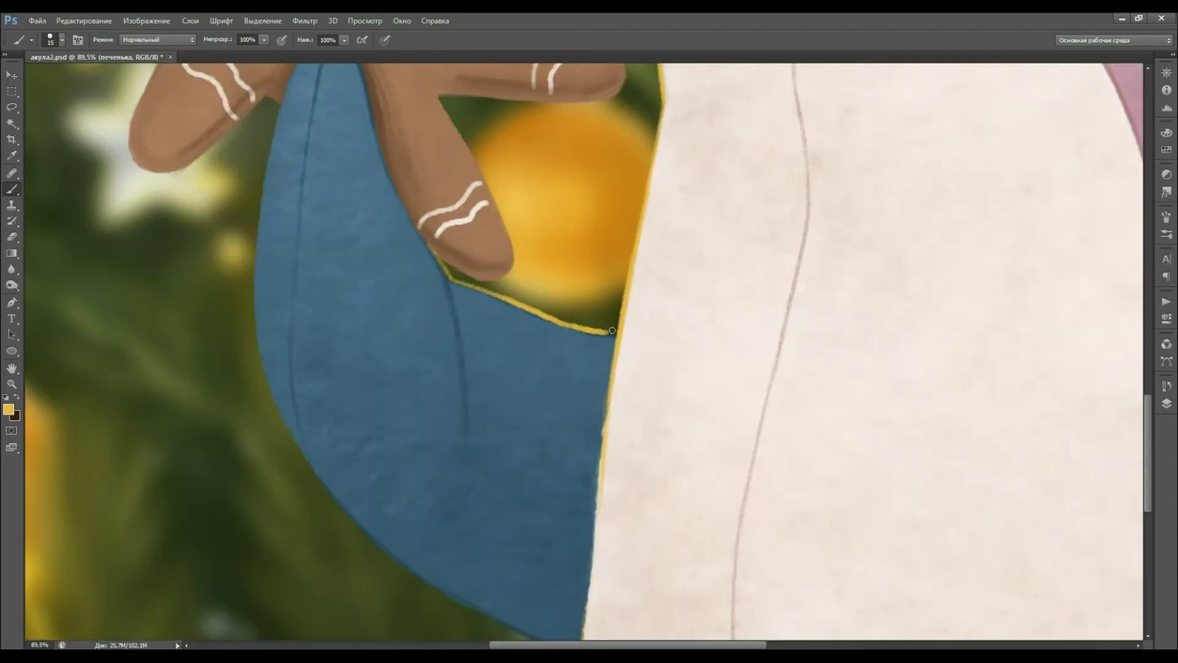
{"action": "left_click_drag", "start_coordinate": [277, 103], "coordinate": [297, 446]}
Continue the yellow rim along the fin's lower side and bottom.
{"action": "left_click_drag", "start_coordinate": [257, 357], "coordinate": [376, 539]}
{"action": "scroll", "coordinate": [430, 430], "scroll_direction": "down", "scroll_amount": 3}
{"action": "left_click_drag", "start_coordinate": [467, 487], "coordinate": [520, 513]}
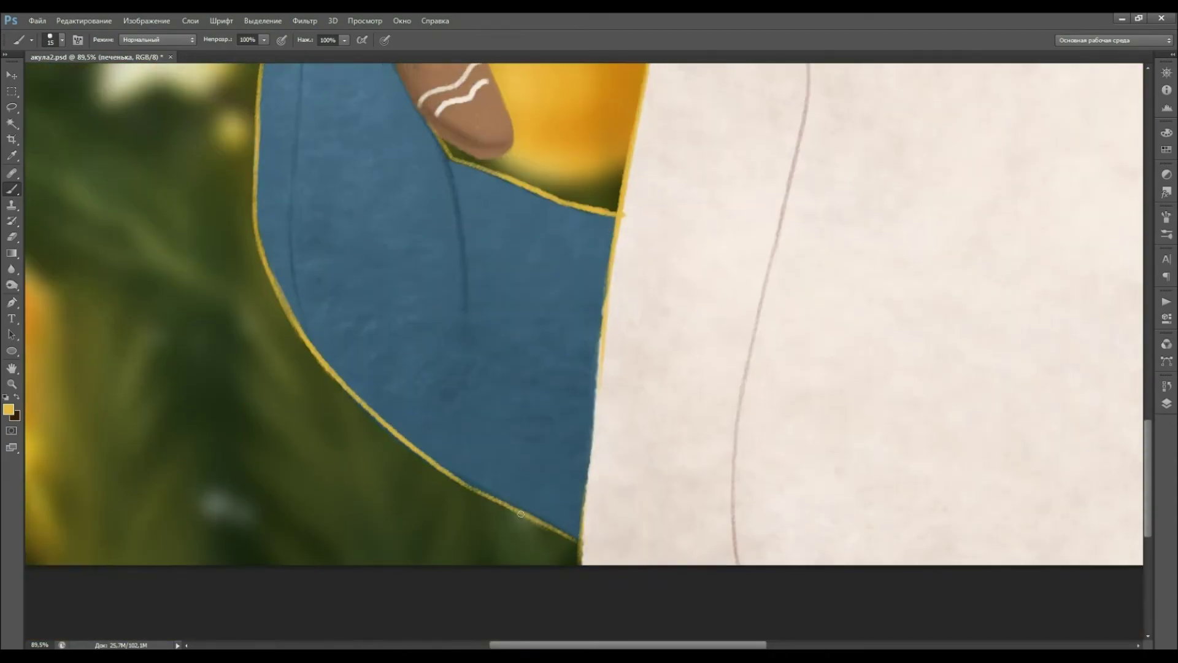
{"action": "scroll", "coordinate": [521, 513], "scroll_direction": "up", "scroll_amount": 8}
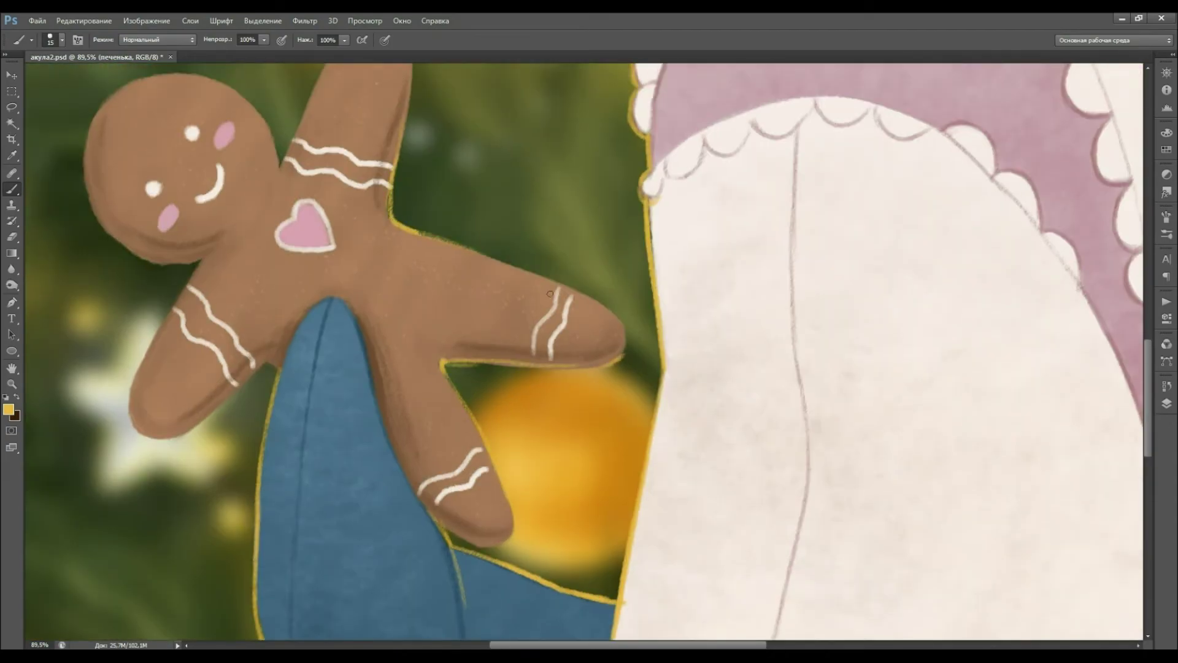
{"action": "scroll", "coordinate": [630, 345], "scroll_direction": "up", "scroll_amount": 1}
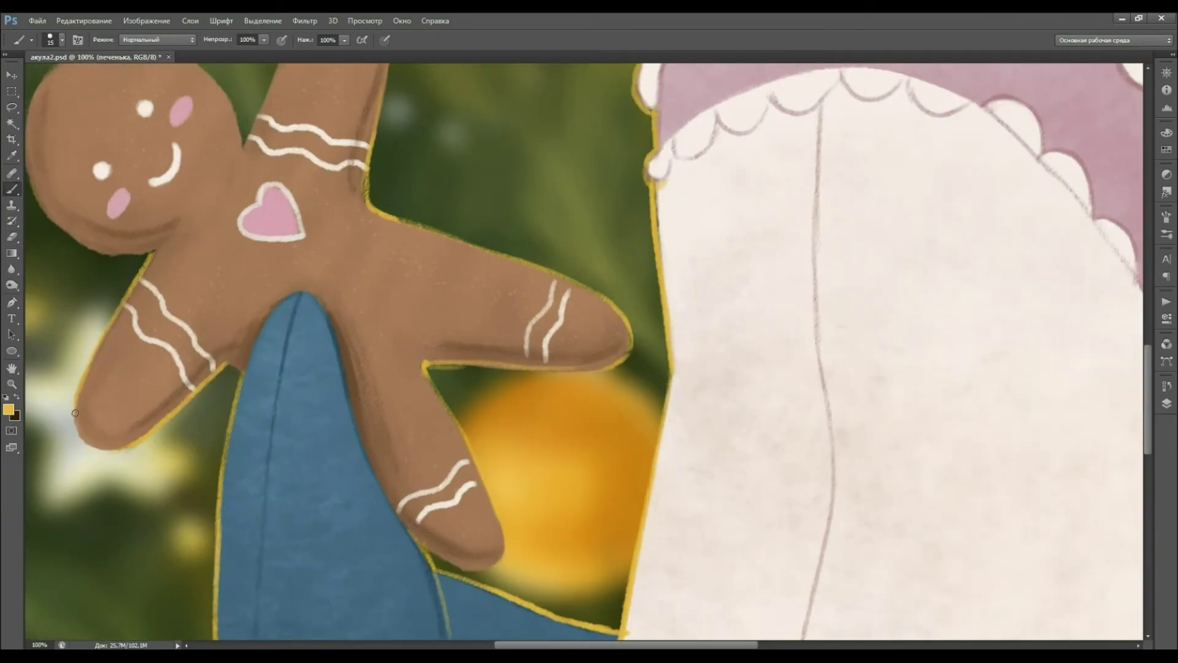
{"action": "left_click_drag", "start_coordinate": [75, 413], "coordinate": [344, 626]}
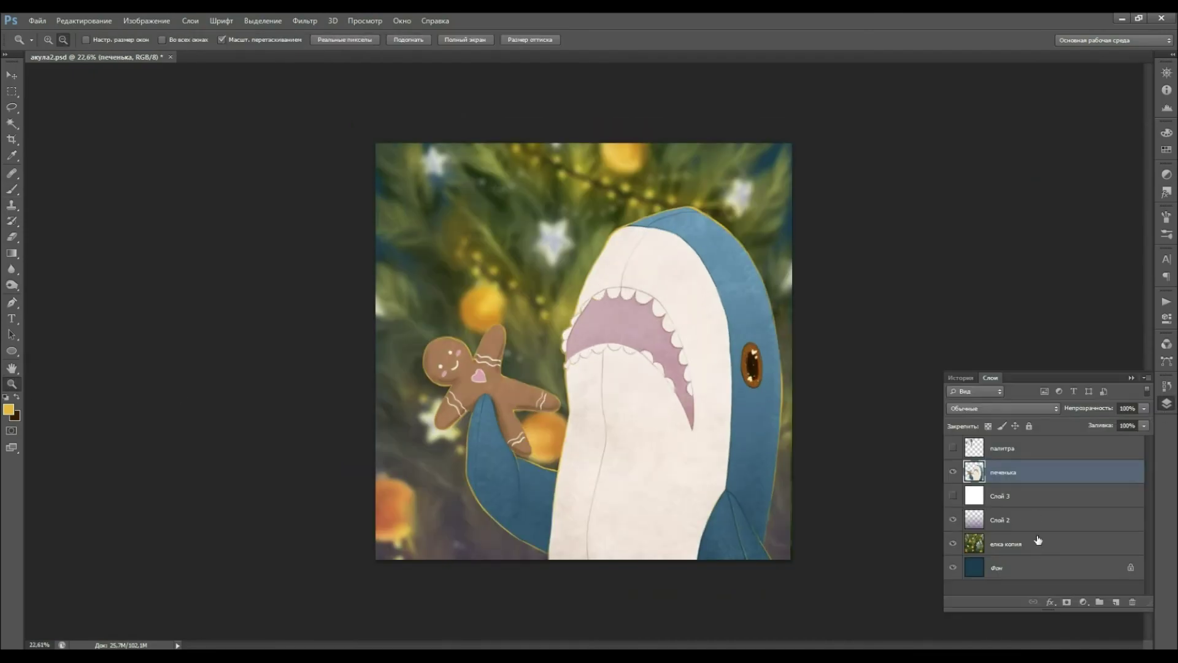
Step to the gradient overlay layer and back to the cookie layer.
{"action": "key", "text": "alt+bracketright"}
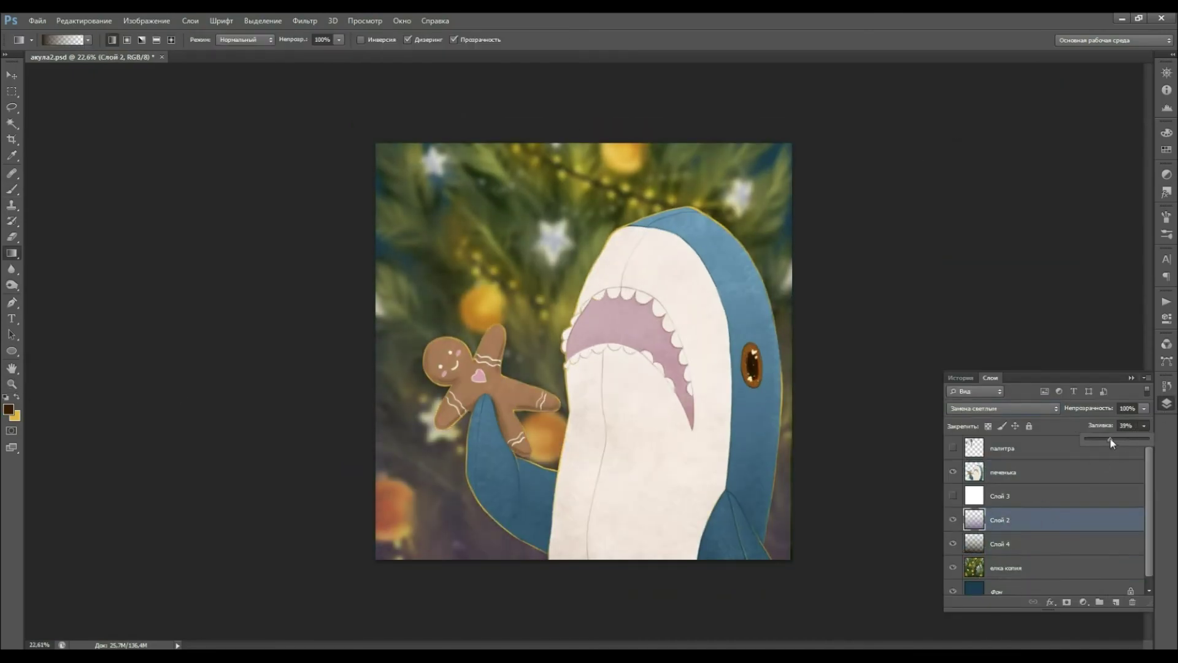
{"action": "key", "text": "alt+bracketright"}
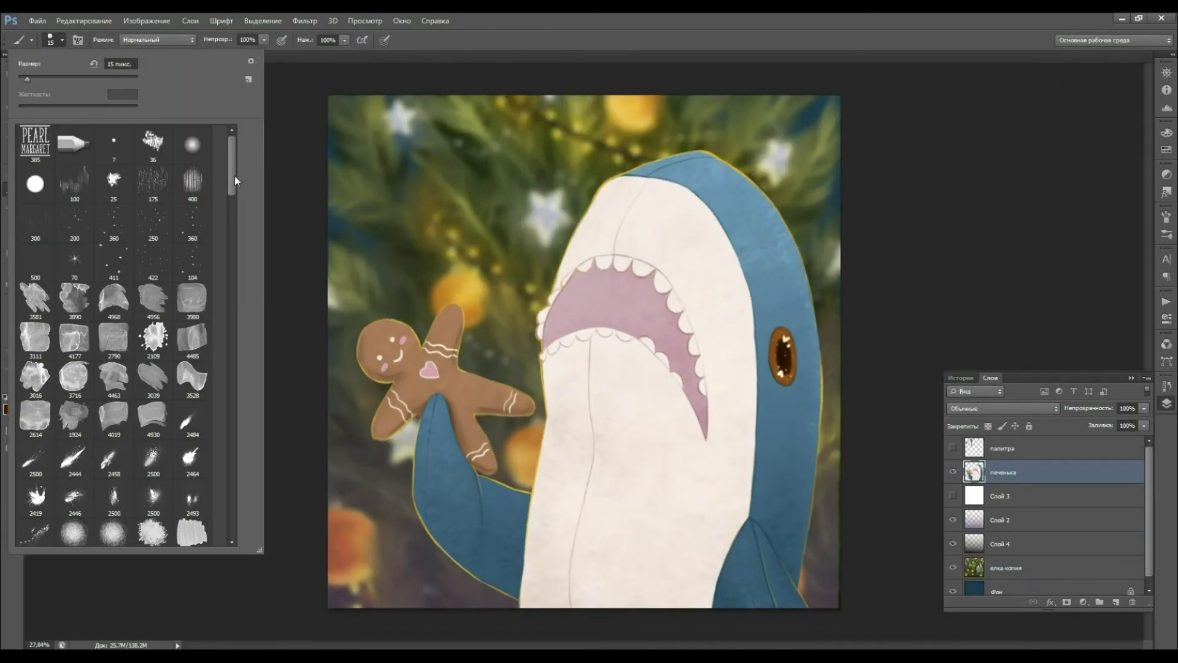